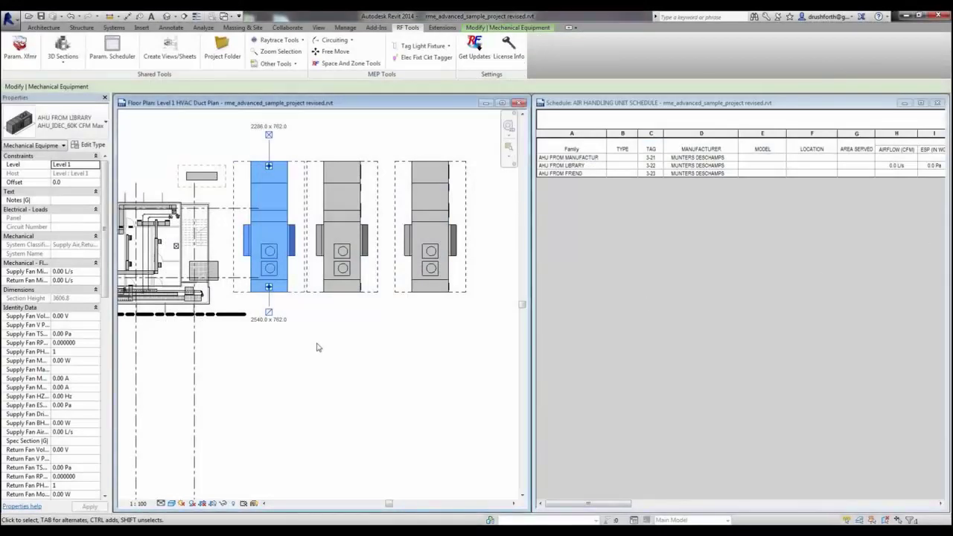
- Enter "yutuyr" as the area served for AHU FROM LIBRARY in the air handling unit schedule
scroll(320, 349, down, 2)
scroll(324, 355, up, 2)
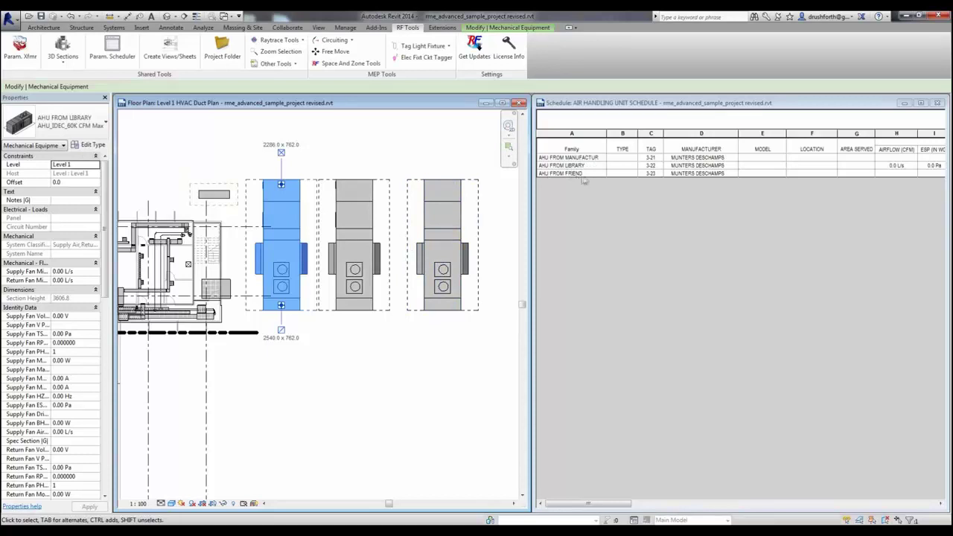
click(860, 169)
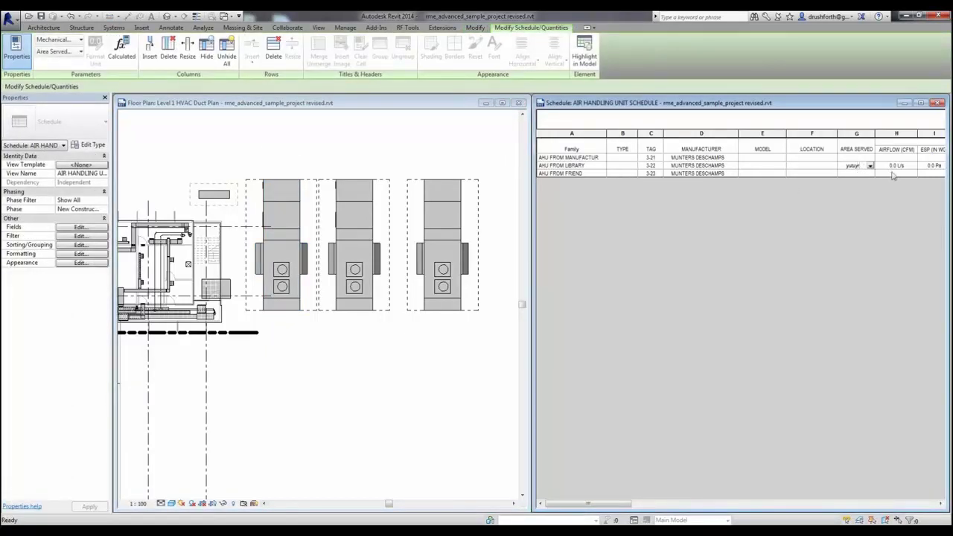
- Check whether the area served, airflow and ESP cells of the manufacturer and friend units can be edited in the schedule
click(856, 163)
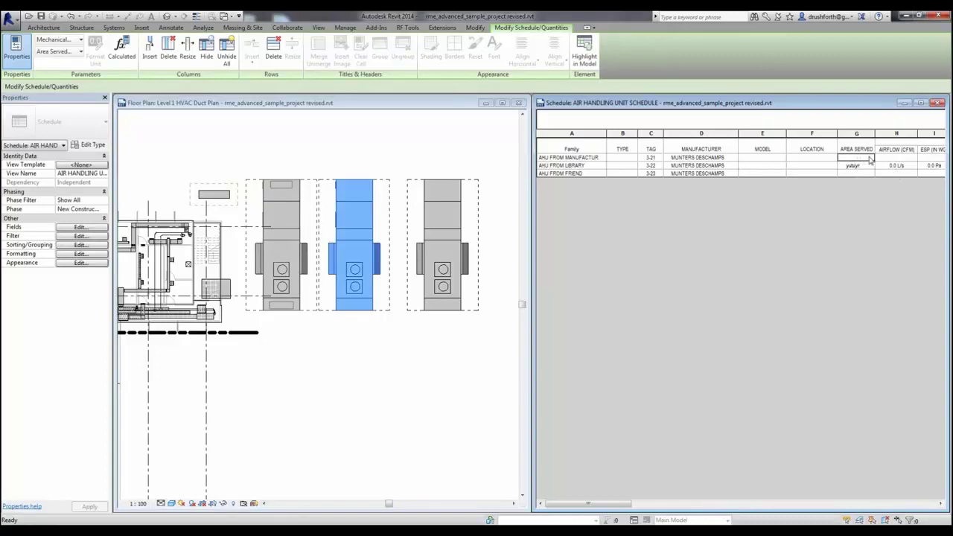
click(887, 159)
click(896, 173)
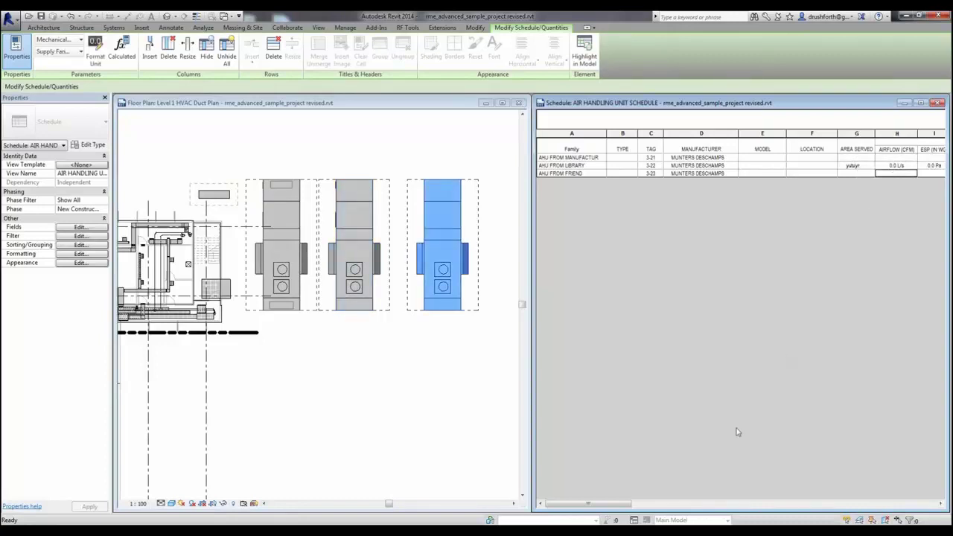
click(924, 165)
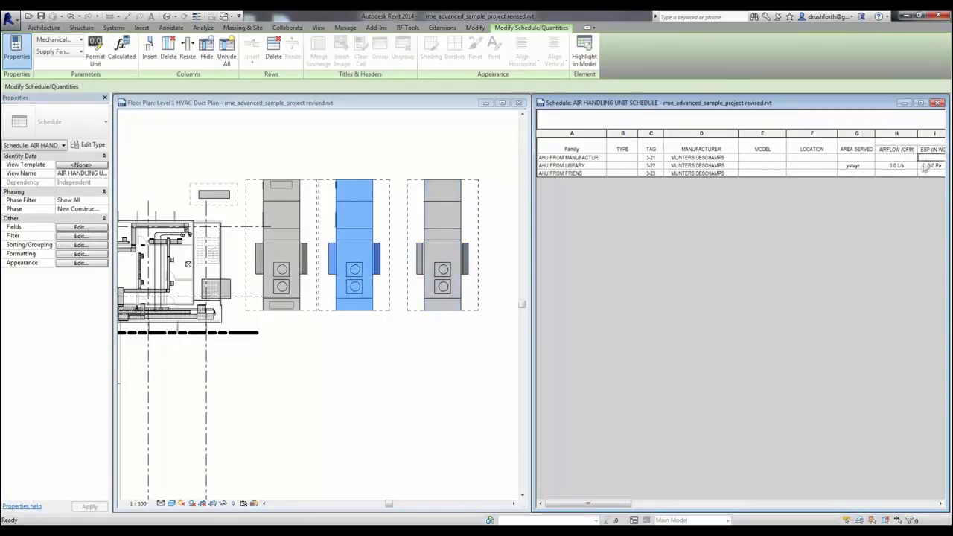
click(923, 173)
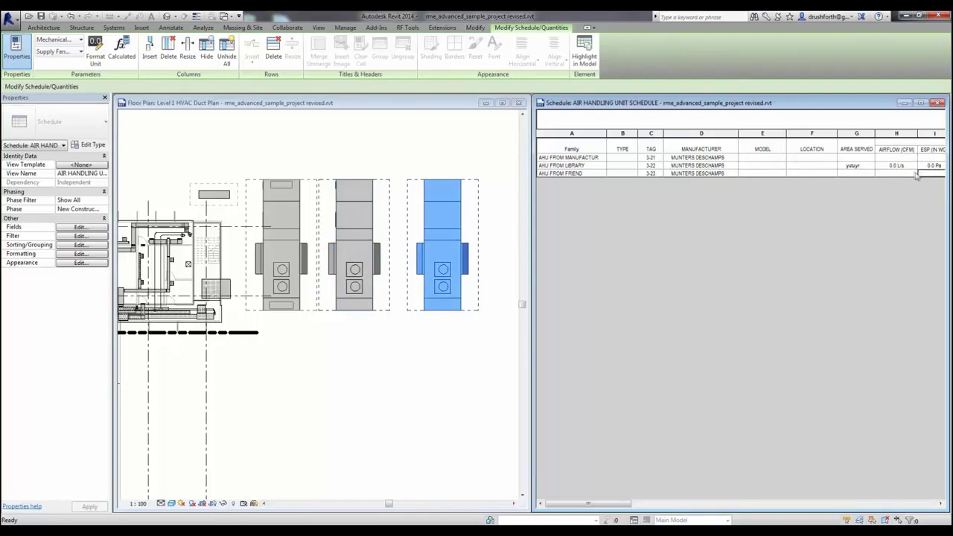
click(856, 165)
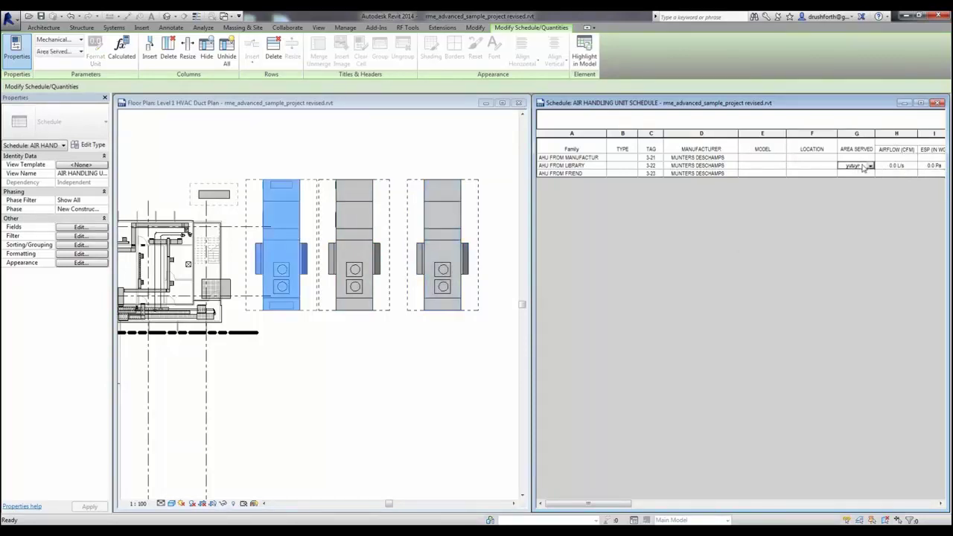
- Open the Parameter Scheduler and review the missing shared parameters of each family on the air handling unit schedule
click(407, 27)
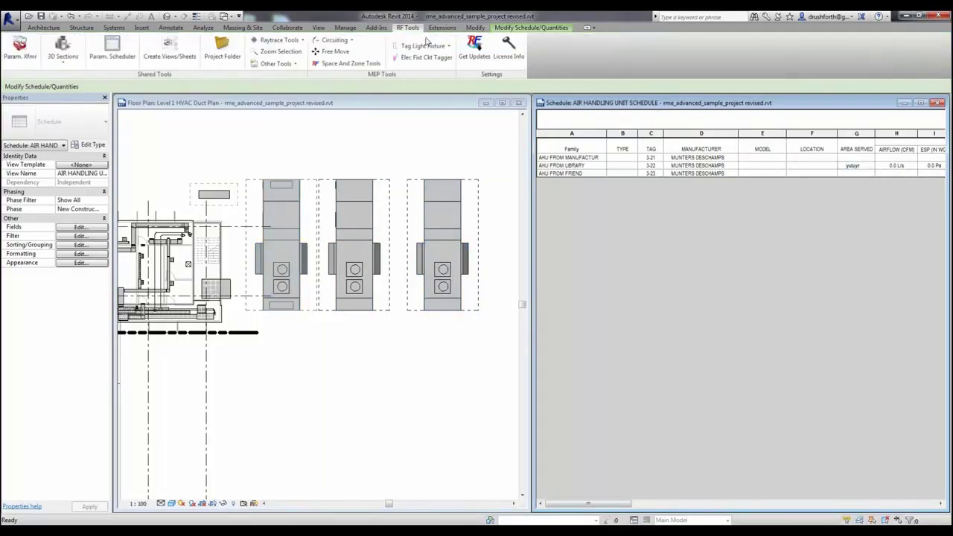
click(119, 47)
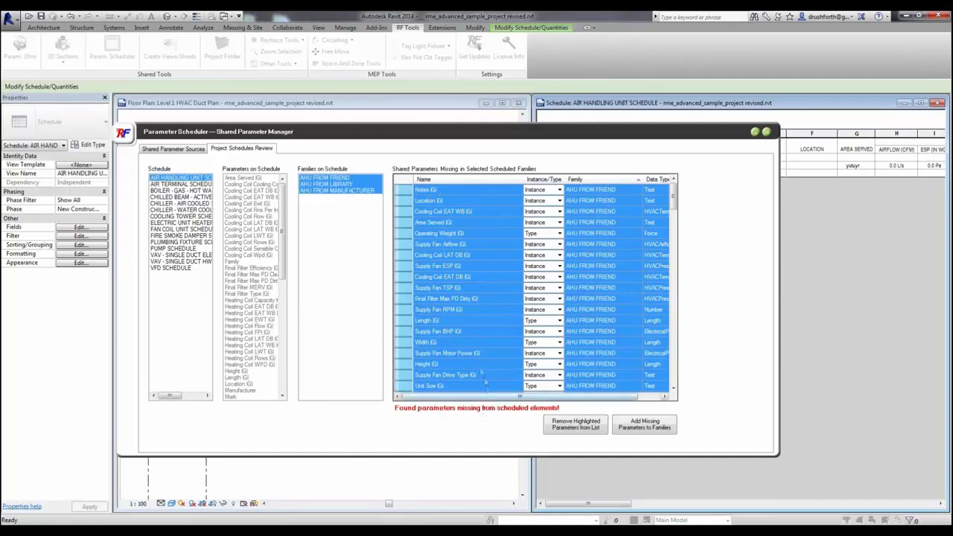
click(327, 179)
click(333, 184)
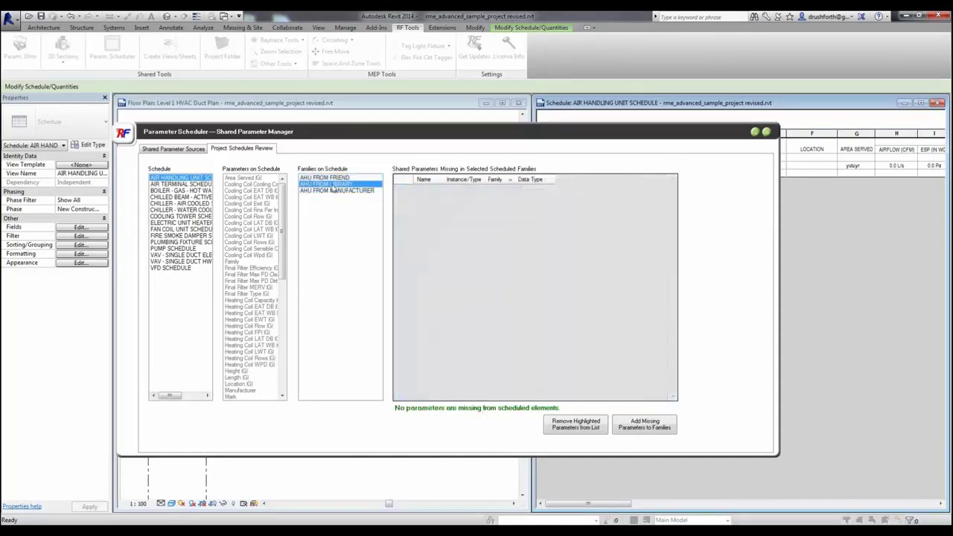
click(337, 191)
click(336, 180)
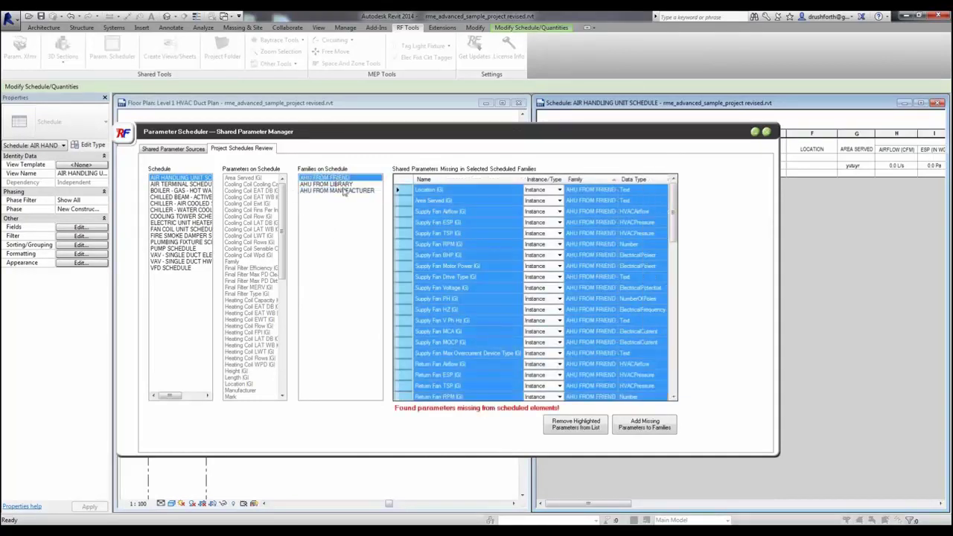
click(345, 191)
click(342, 184)
- Add the missing shared parameters to all three families on the air handling unit schedule and close the Parameter Scheduler
click(192, 183)
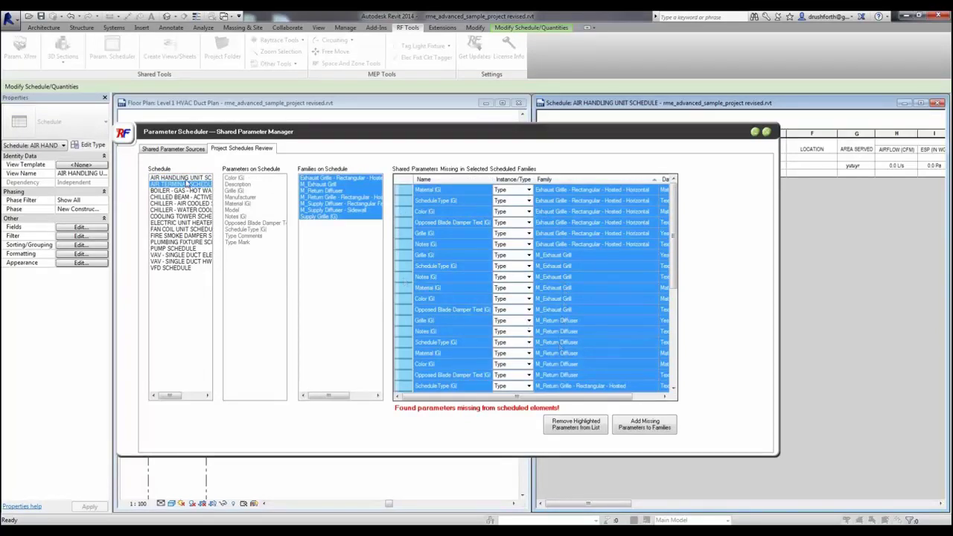
click(188, 179)
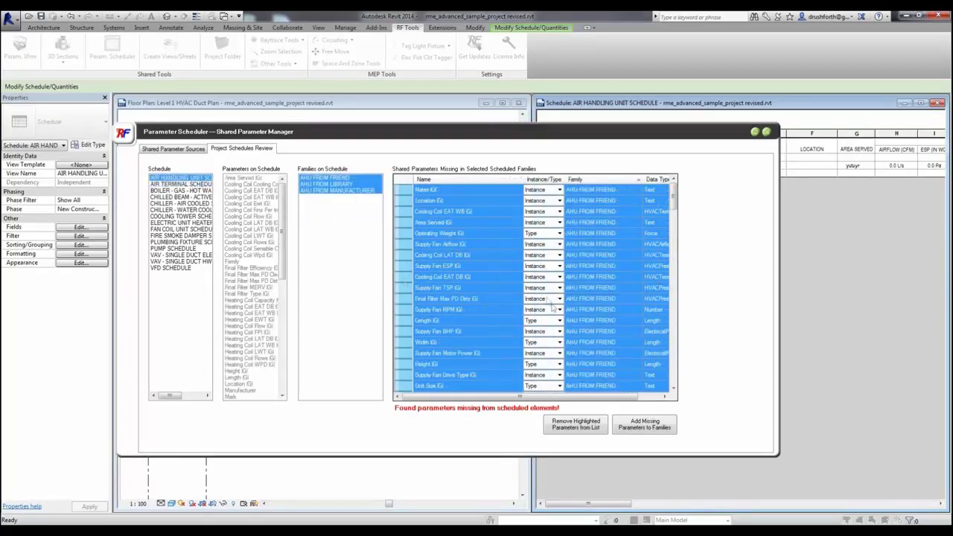
click(642, 427)
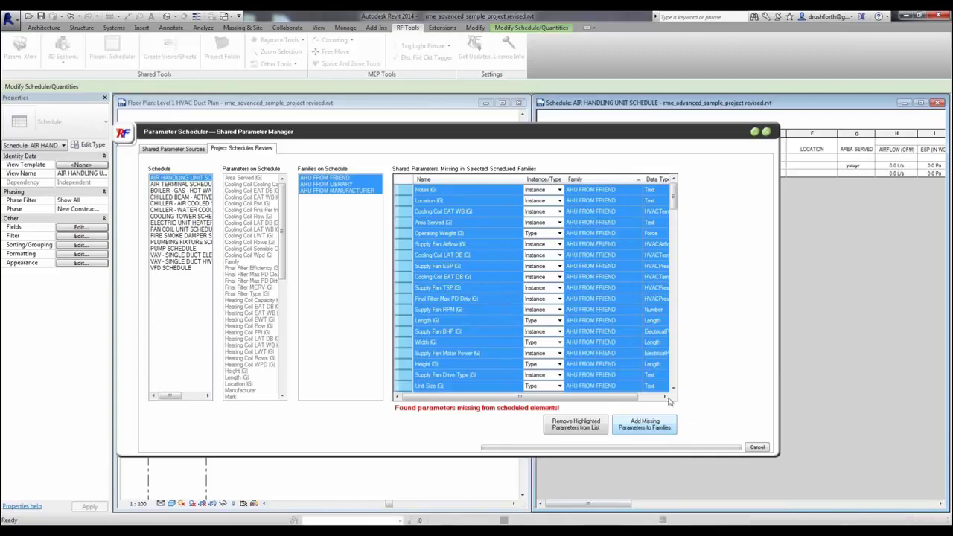
click(466, 312)
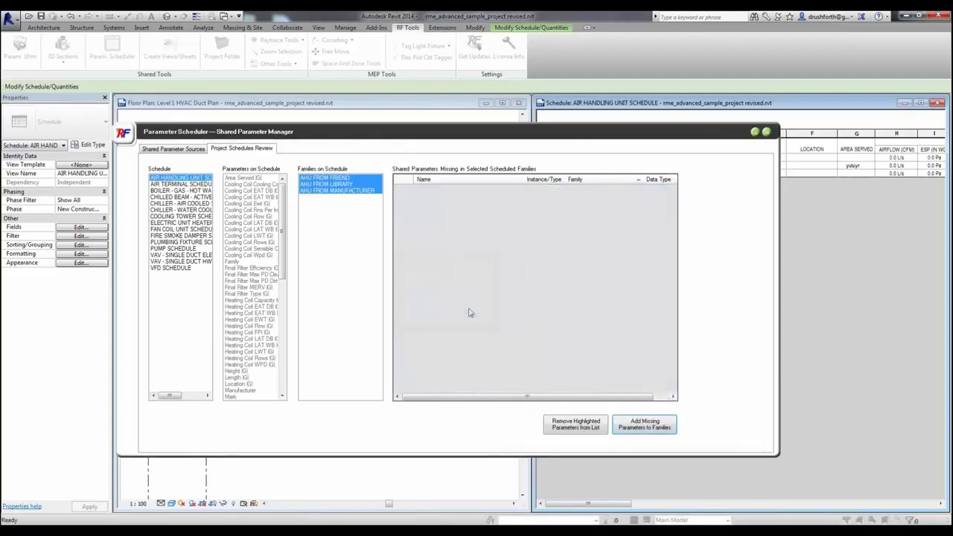
click(766, 131)
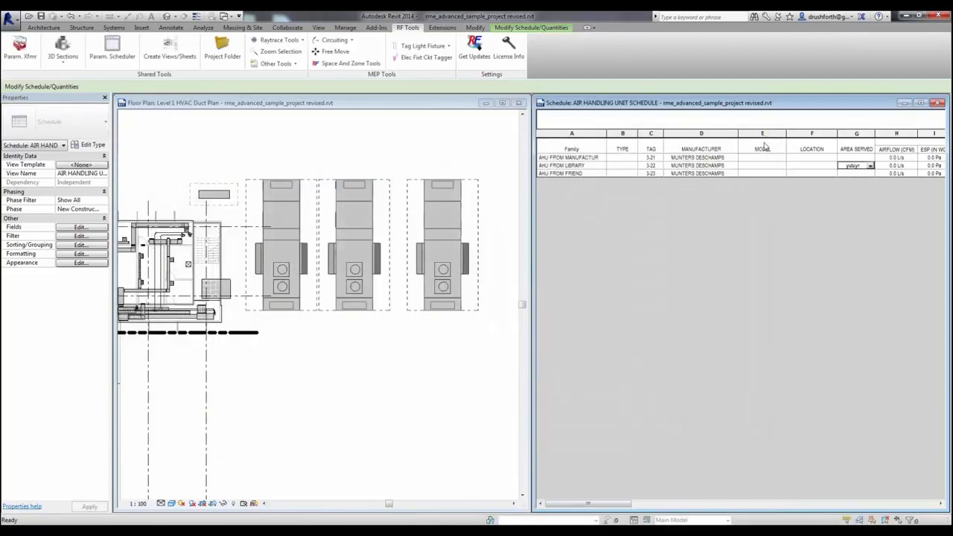
- Fill in the area served for the manufacturer and friend units and set the manufacturer unit's supply fan motor to 4 W
click(856, 175)
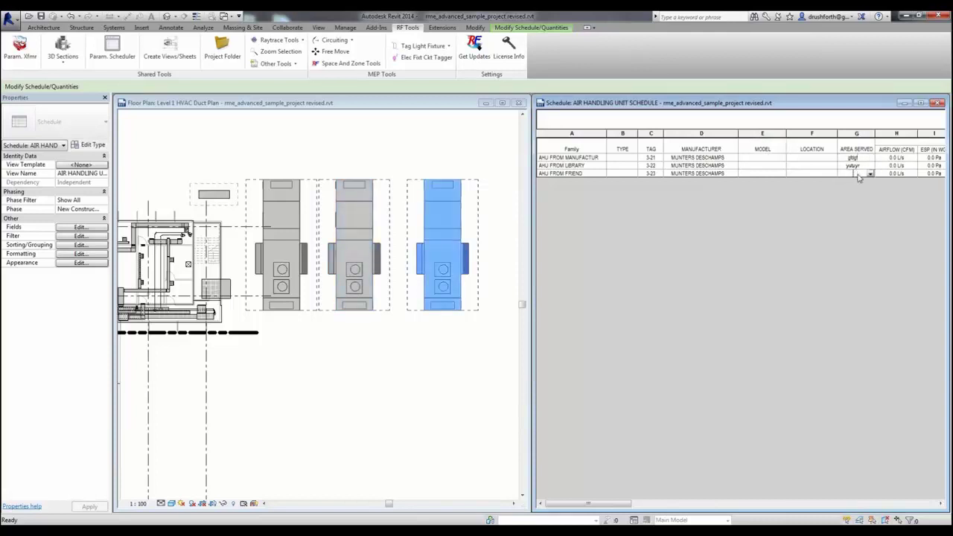
drag(615, 504, 680, 504)
click(776, 221)
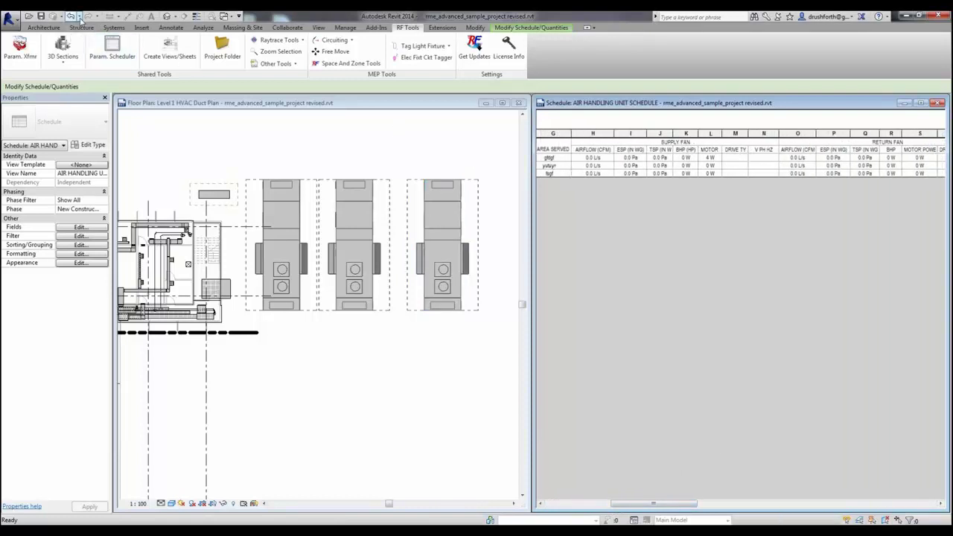
- Select all three air handling units in the floor plan and open the Parameter Scheduler
click(456, 329)
drag(457, 332, 288, 255)
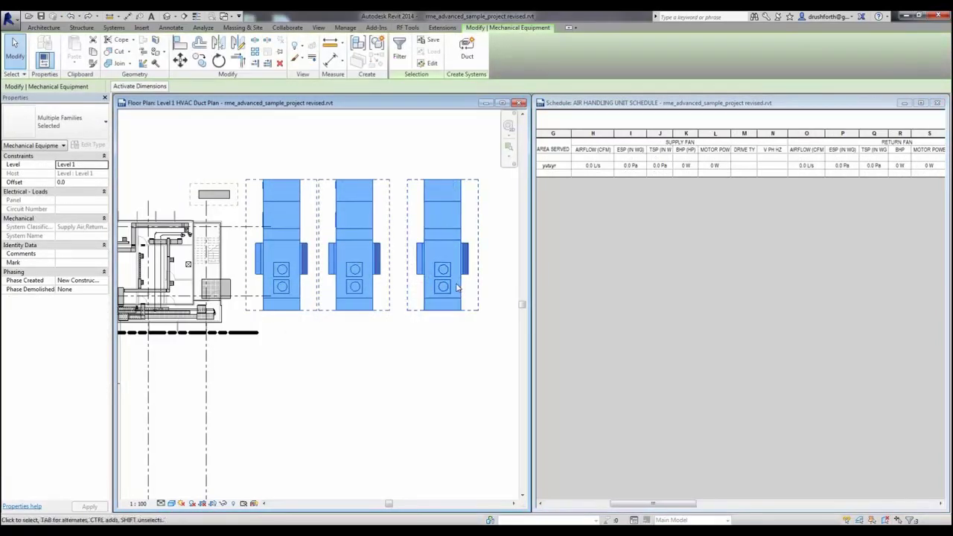
click(407, 29)
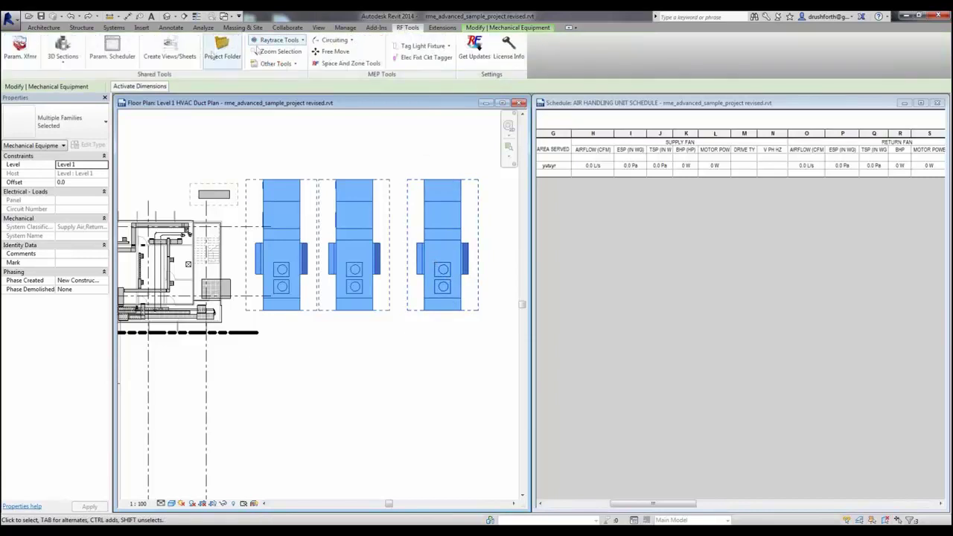
click(126, 54)
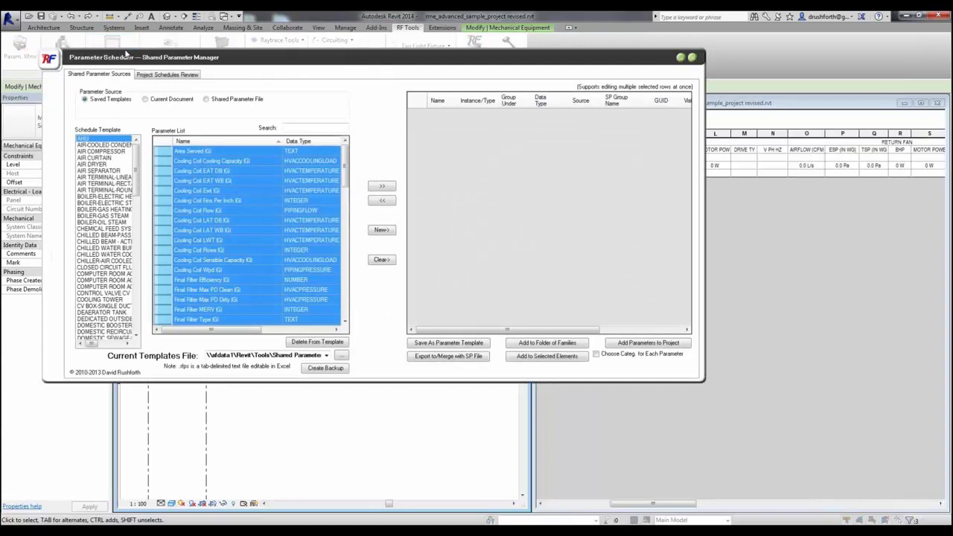
- Add all shared parameters from the saved AHU template to the selected elements and close the Parameter Scheduler
click(110, 145)
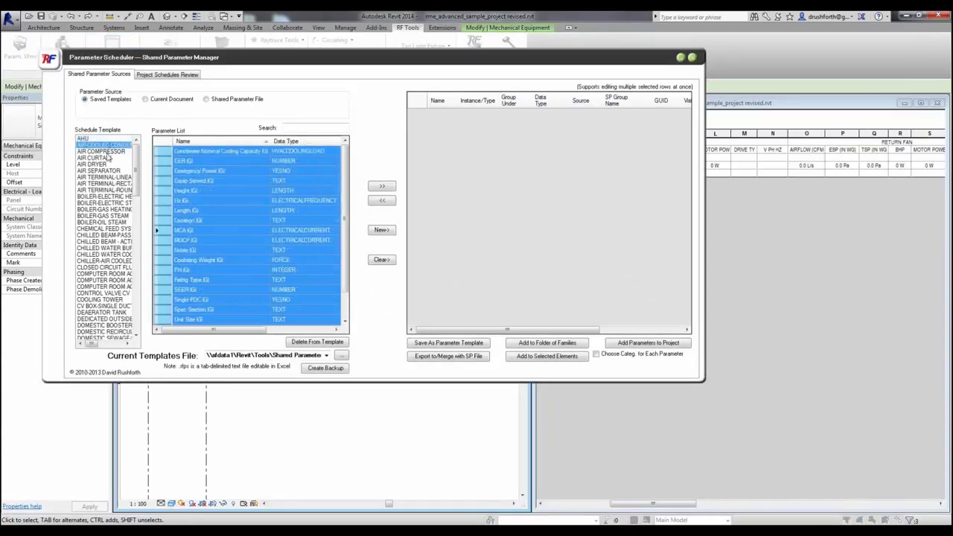
click(96, 139)
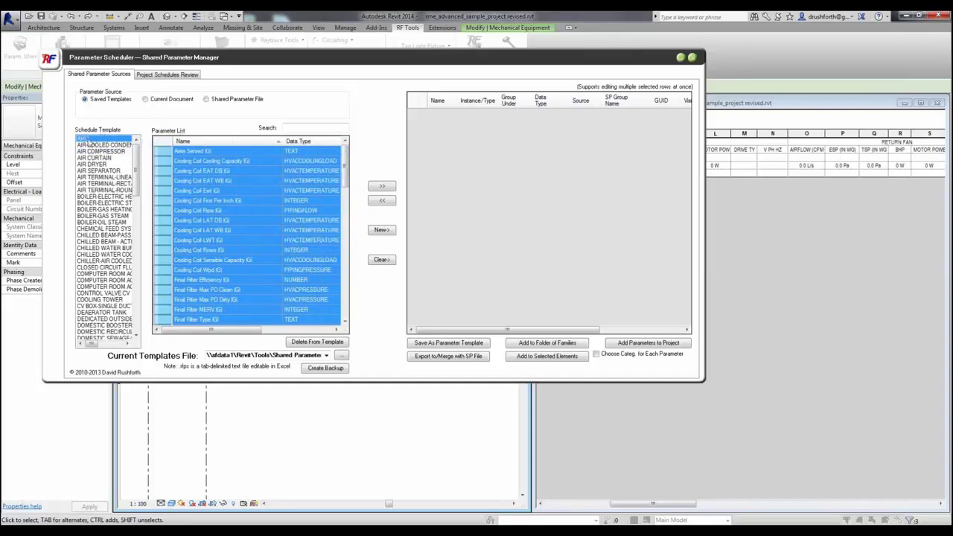
click(381, 185)
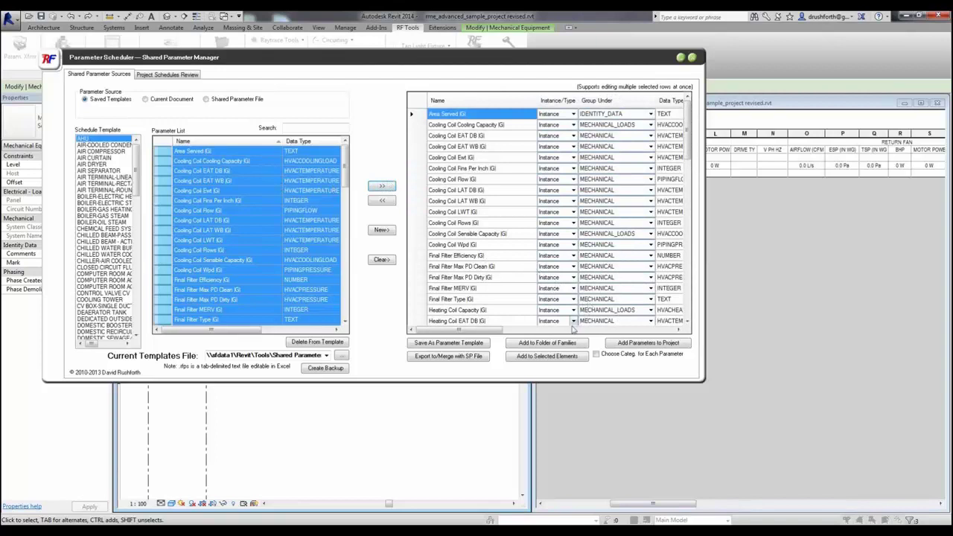
click(540, 360)
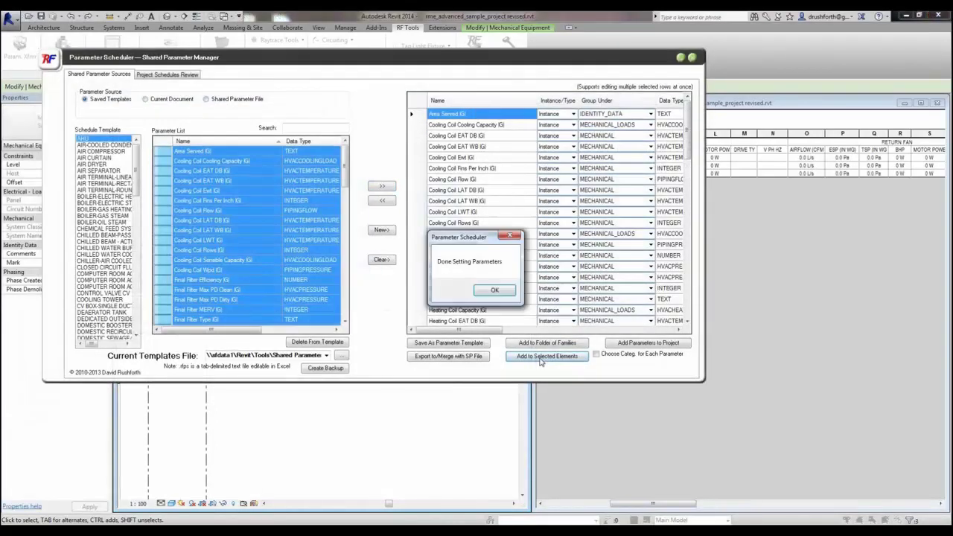
click(496, 290)
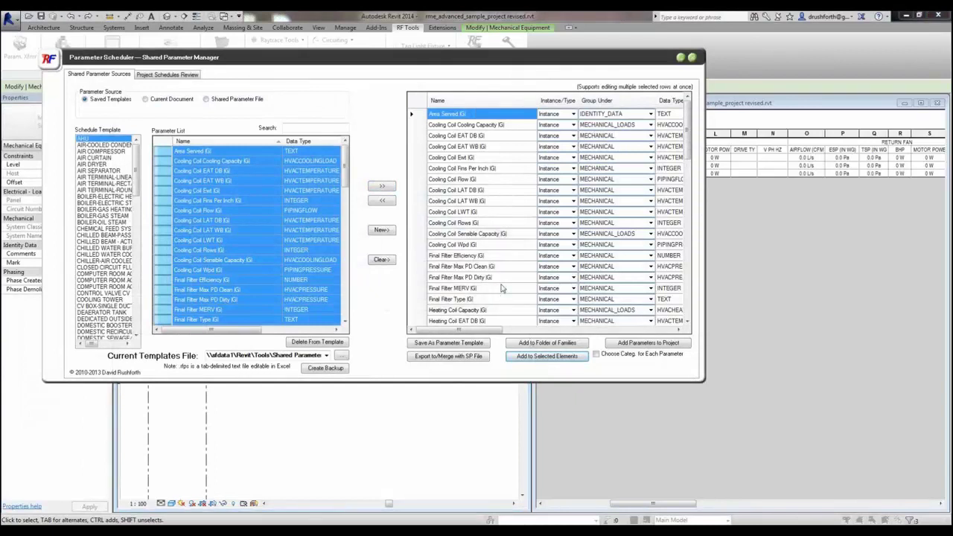
click(692, 58)
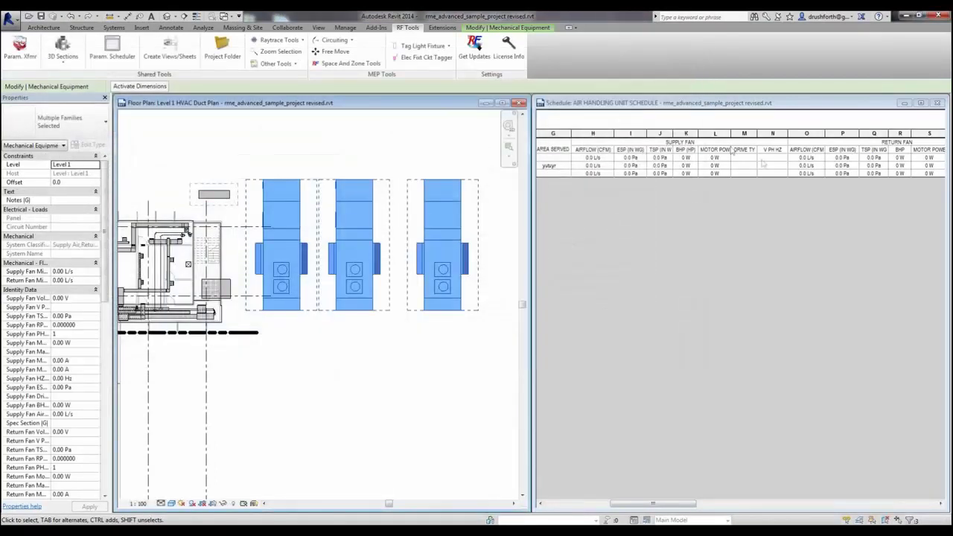
- Enter sample area served text for the manufacturer unit, and undo that entry together with the added AHU template parameters
click(554, 158)
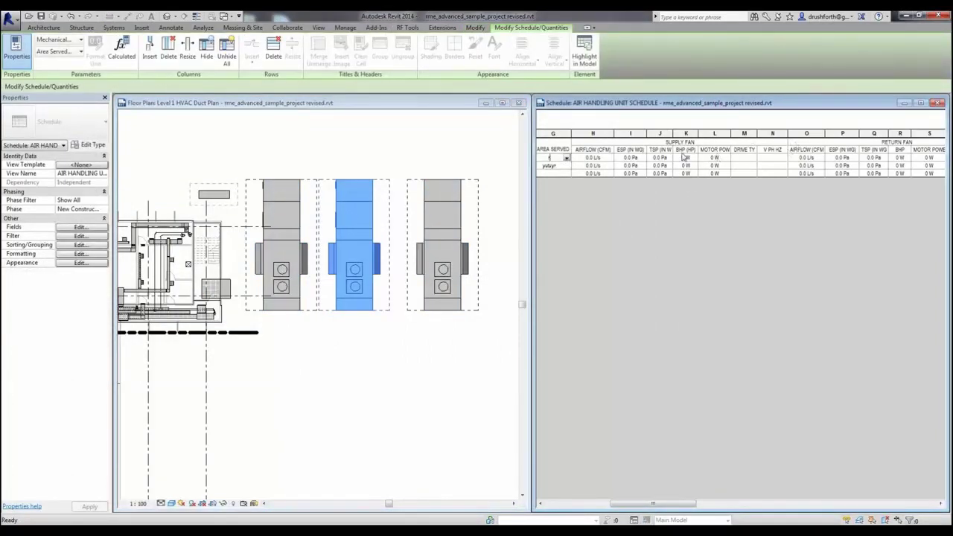
click(566, 174)
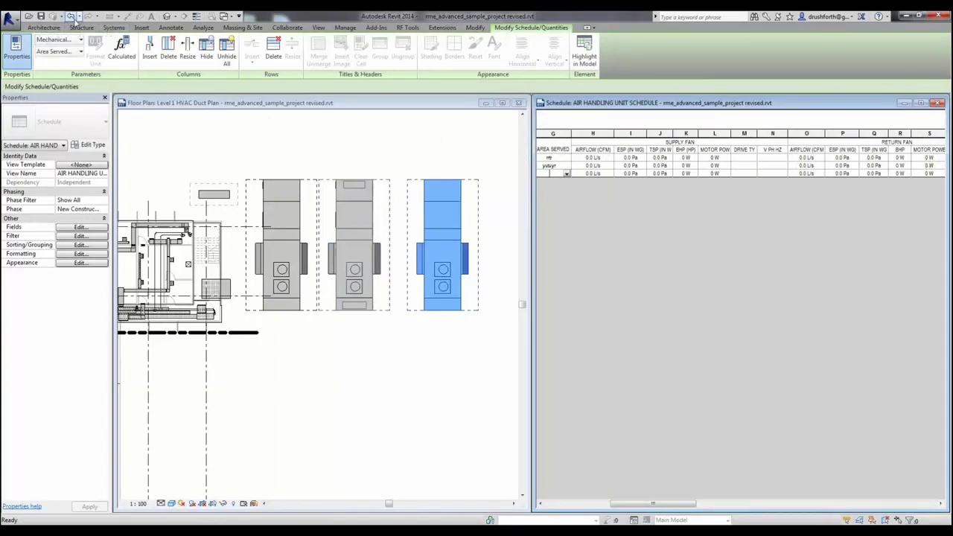
click(78, 17)
click(79, 16)
click(111, 64)
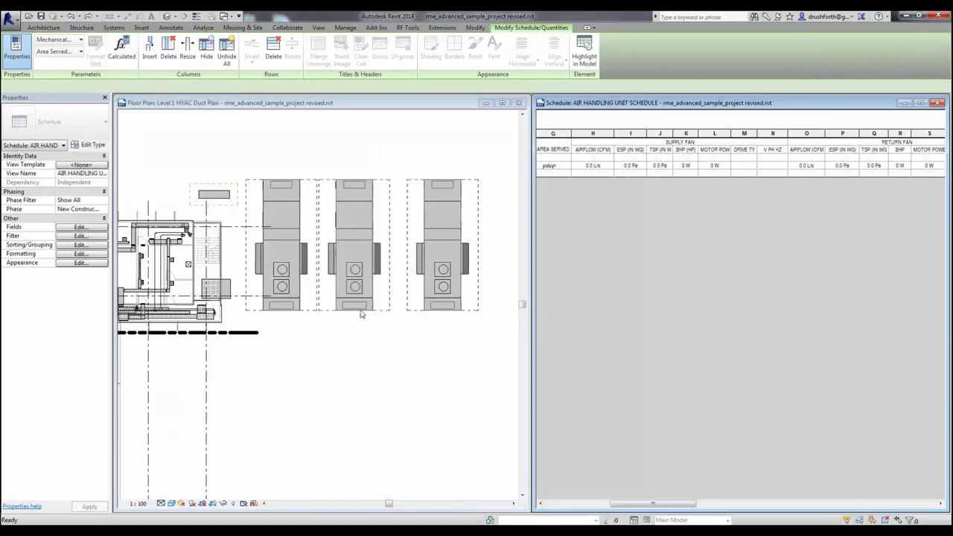
- Select the manufacturer and library air handling units in the floor plan and open the Parameter Scheduler
click(552, 166)
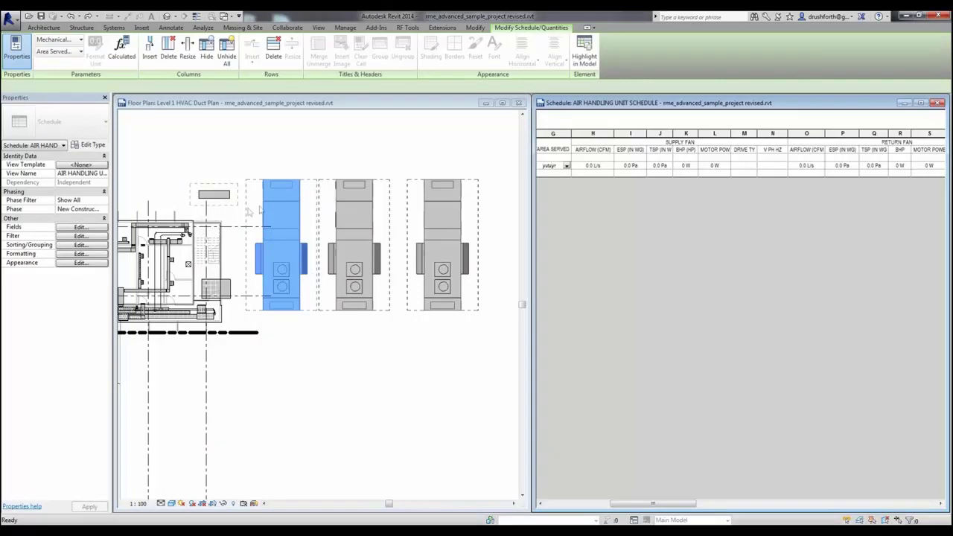
click(346, 216)
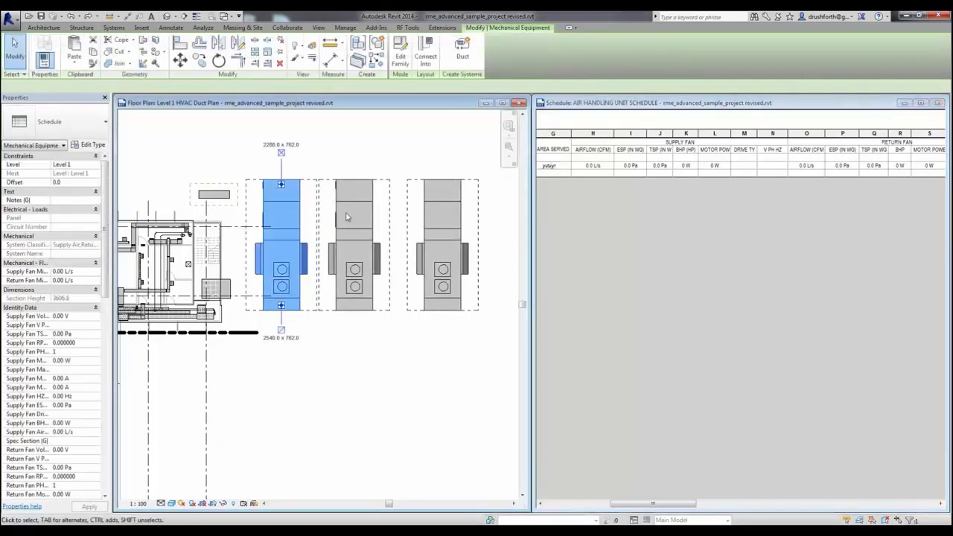
click(338, 212)
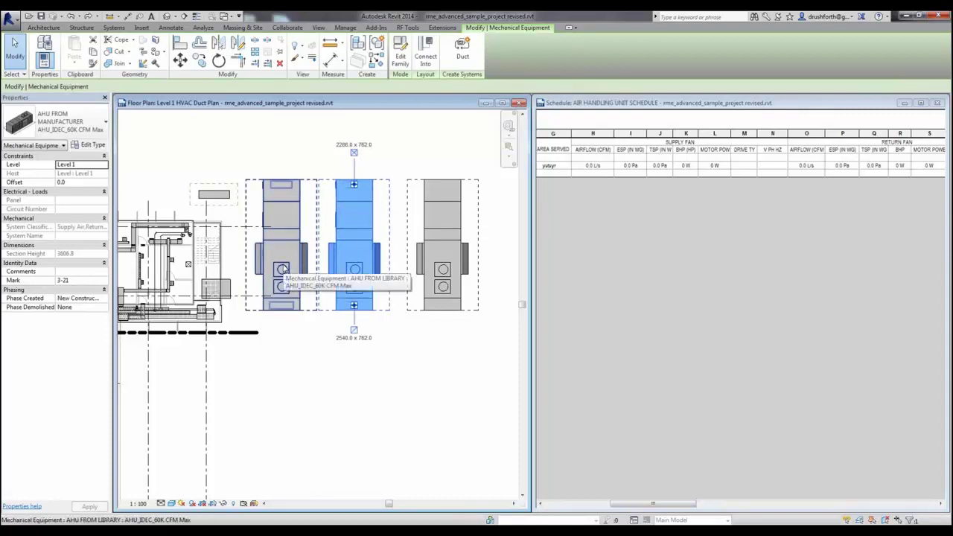
ctrl+click(284, 268)
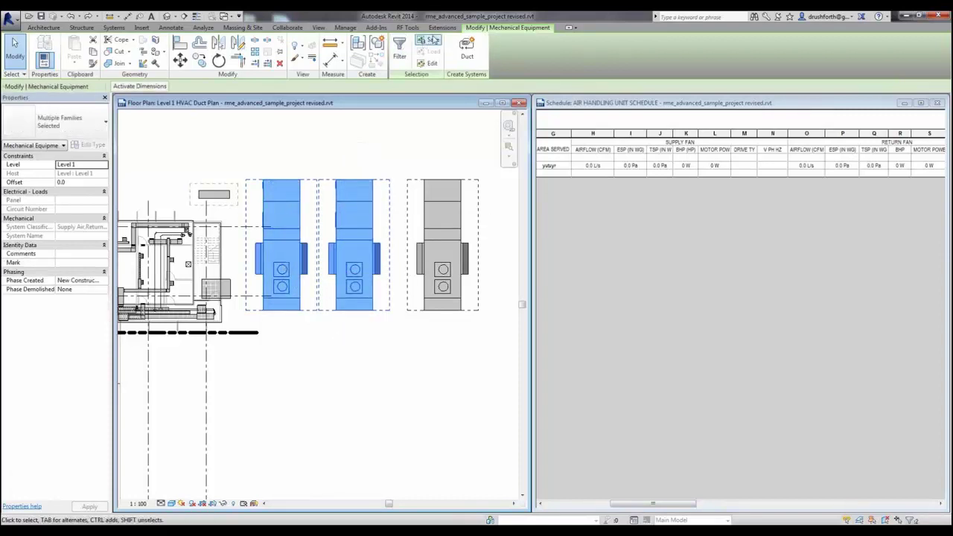
click(408, 27)
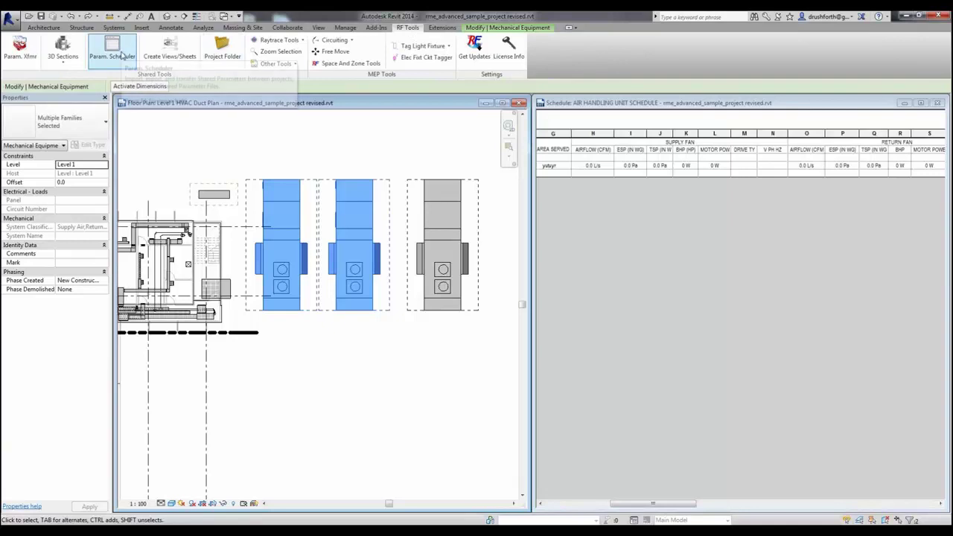
click(119, 56)
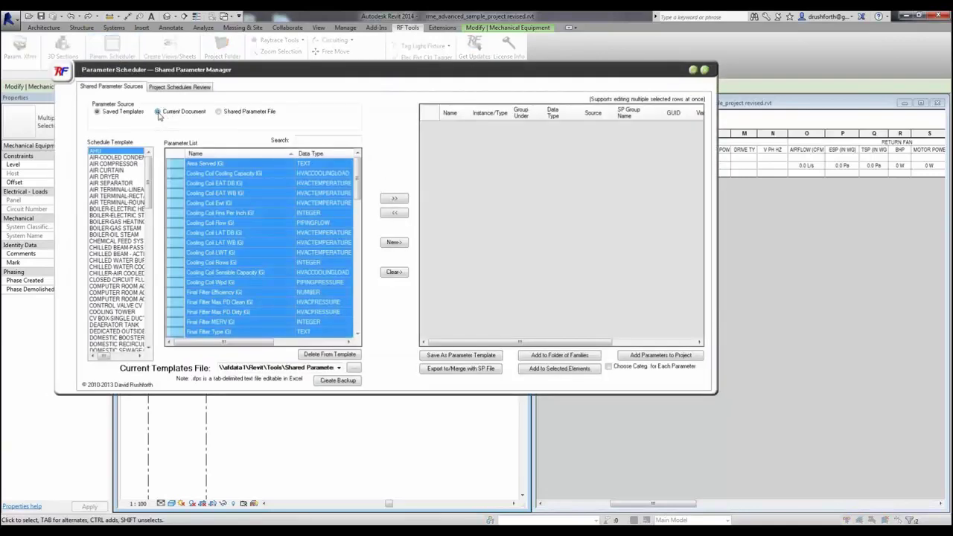
- Extract the parameters of AHU FROM LIBRARY from the current document's selected elements and add them to both selected units
click(158, 112)
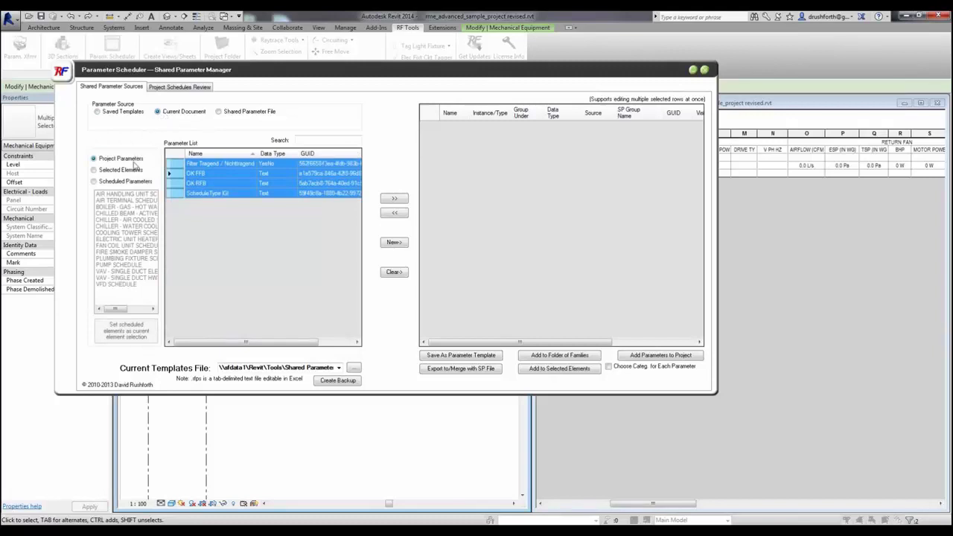
click(95, 170)
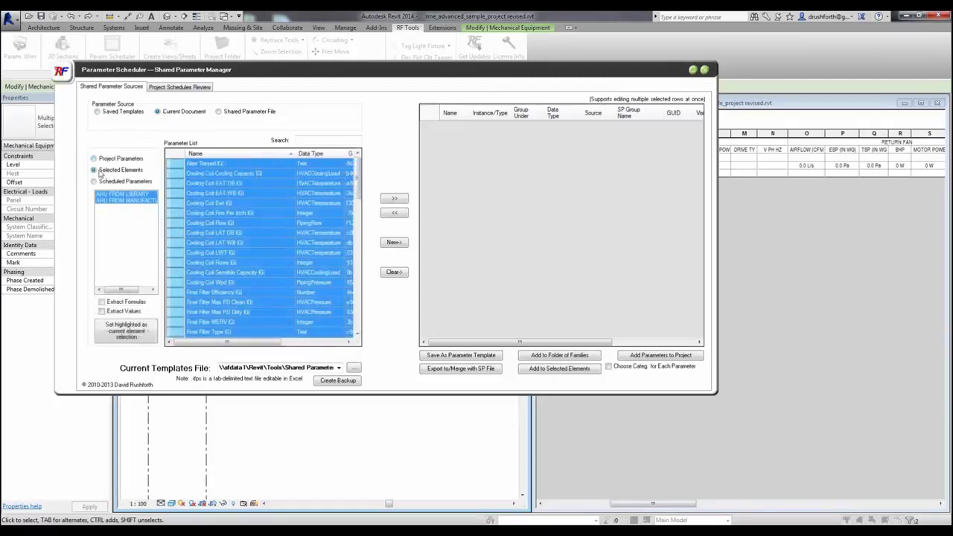
click(125, 201)
click(125, 194)
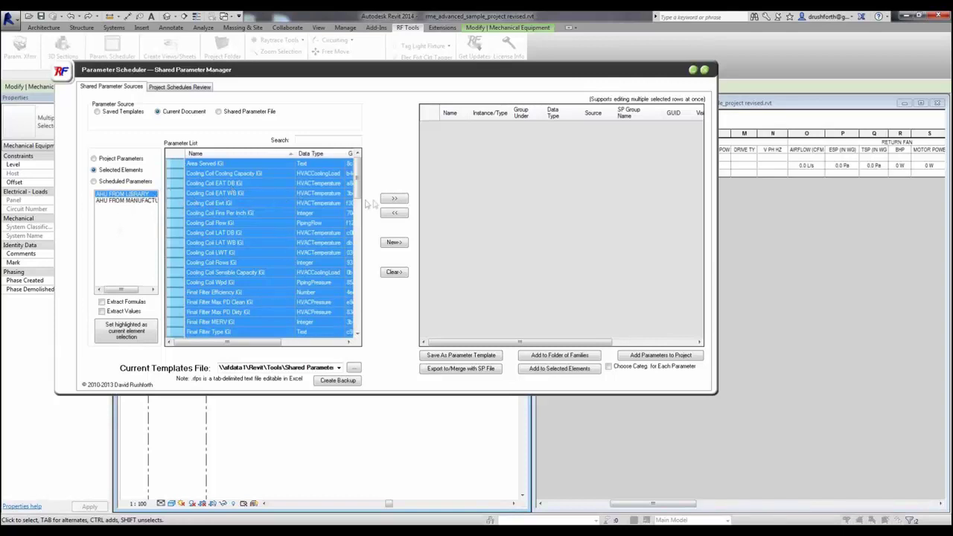
click(397, 199)
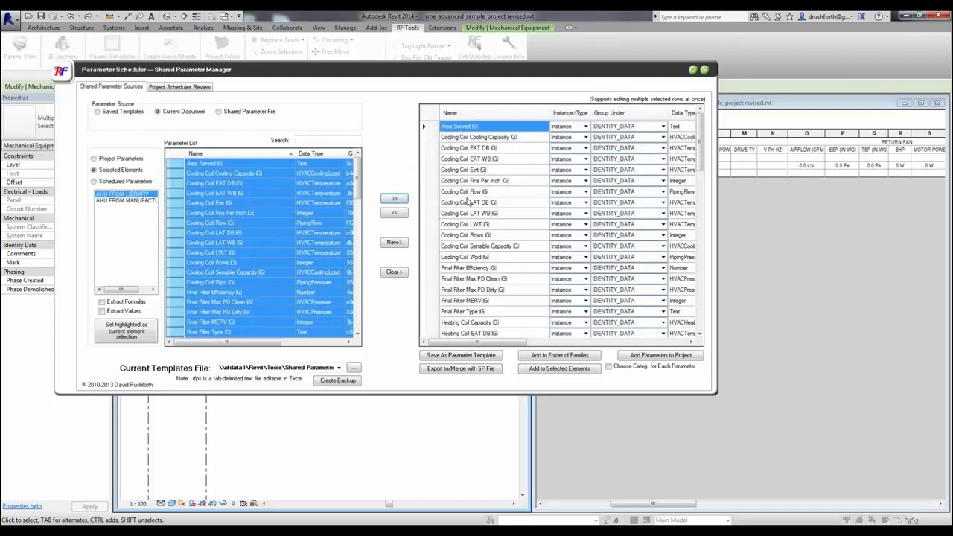
click(571, 370)
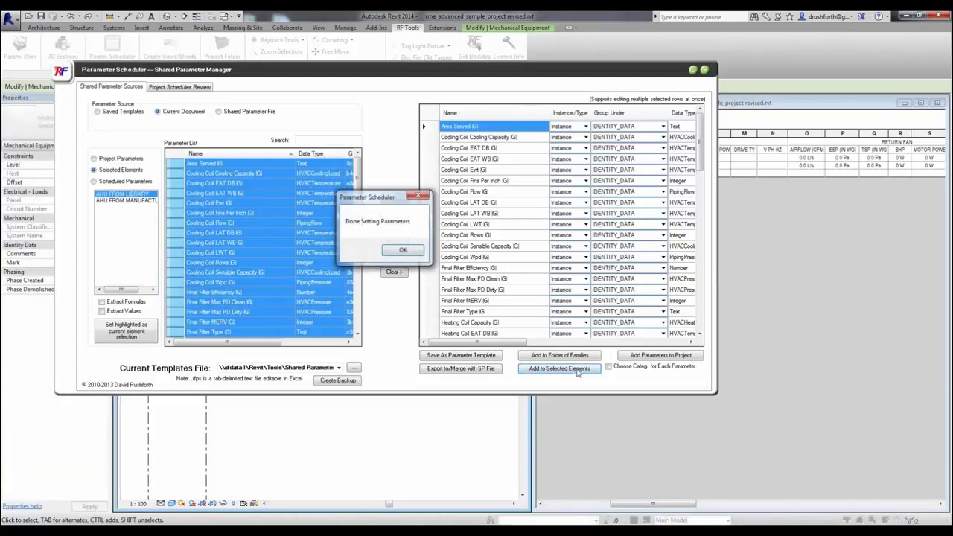
click(402, 251)
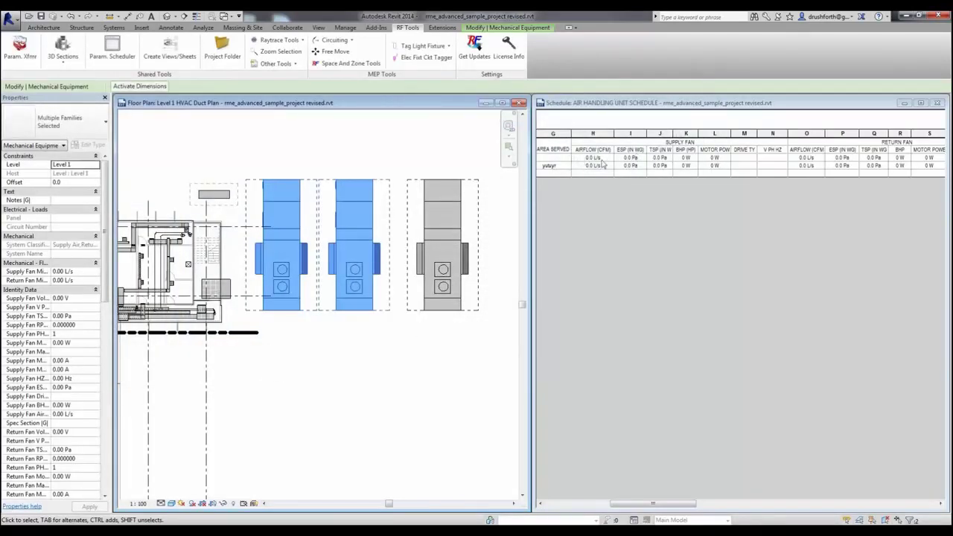
- Check that the manufacturer unit's area served and supply airflow cells are editable, and undo the family load
click(557, 159)
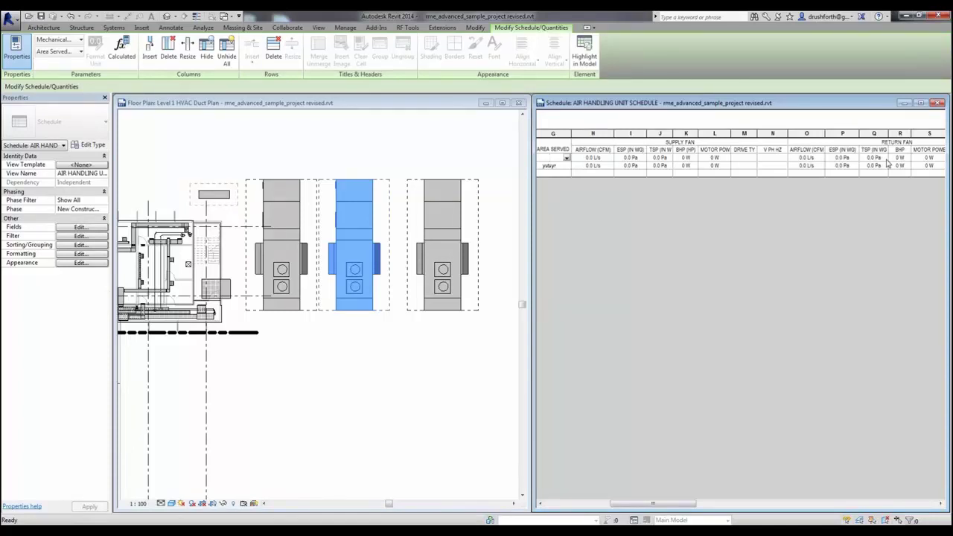
key(Tab)
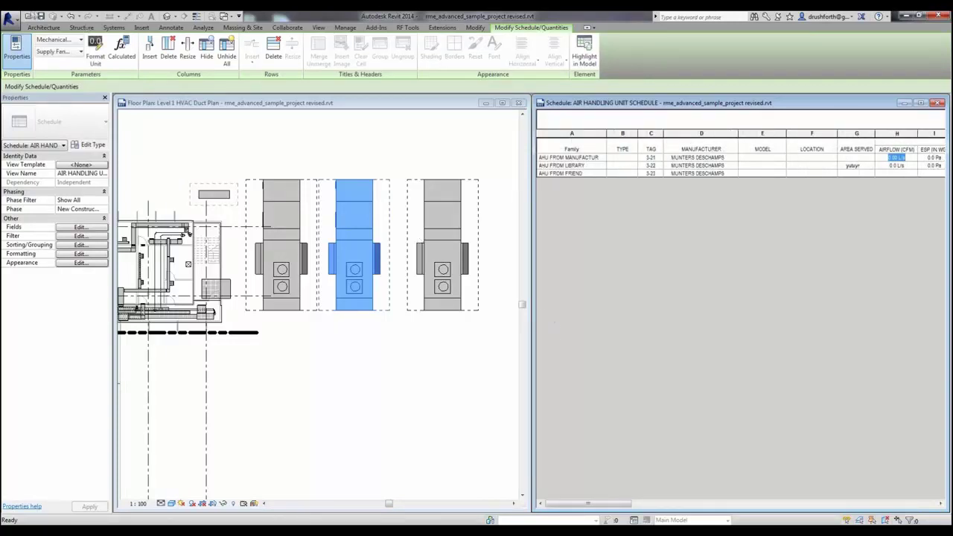
click(78, 16)
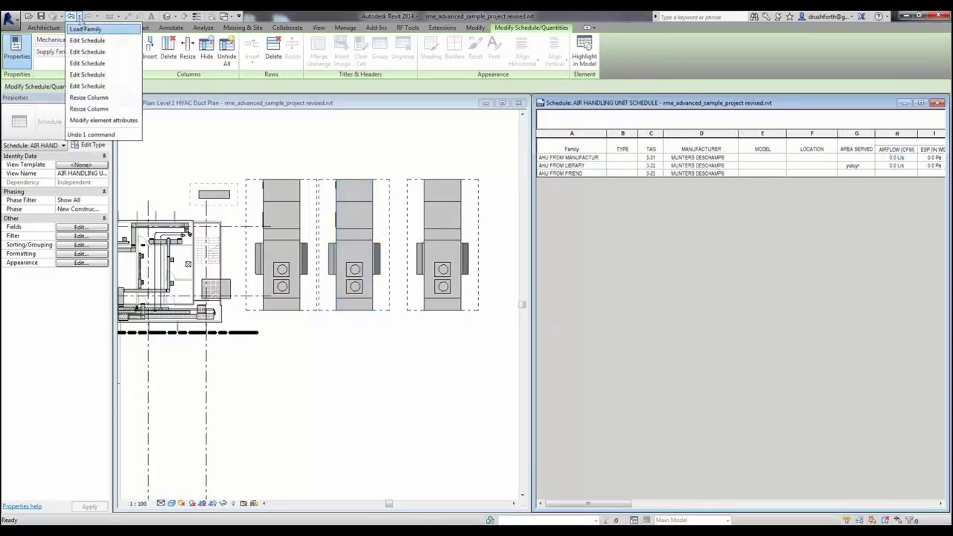
click(93, 28)
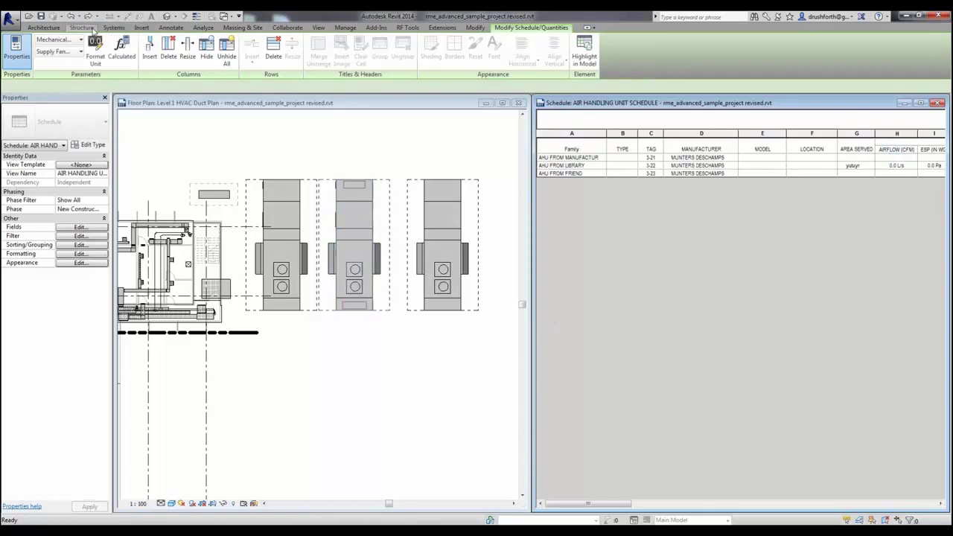
- Open the manufacturer air handling unit's family for editing and start the Parameter Scheduler in it
click(352, 223)
click(358, 232)
right_click(357, 229)
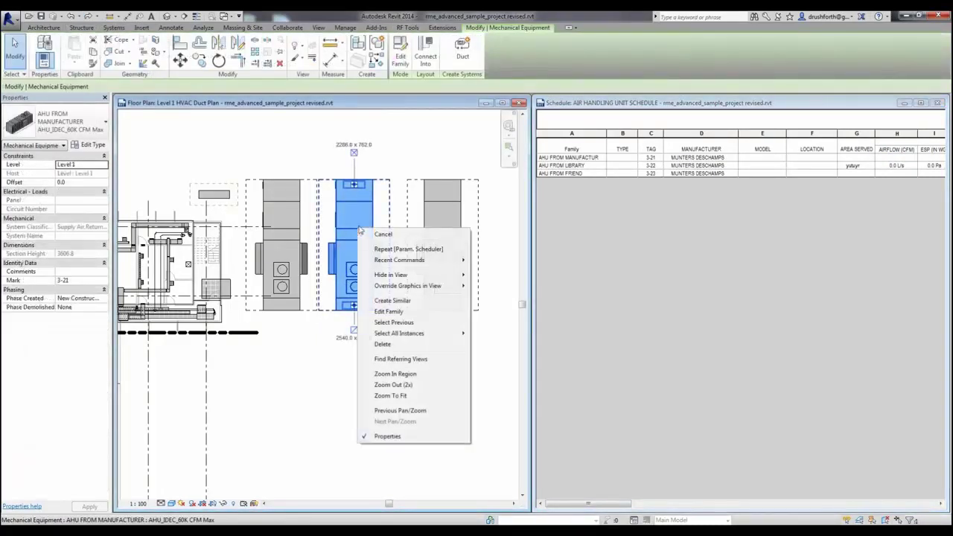
click(404, 311)
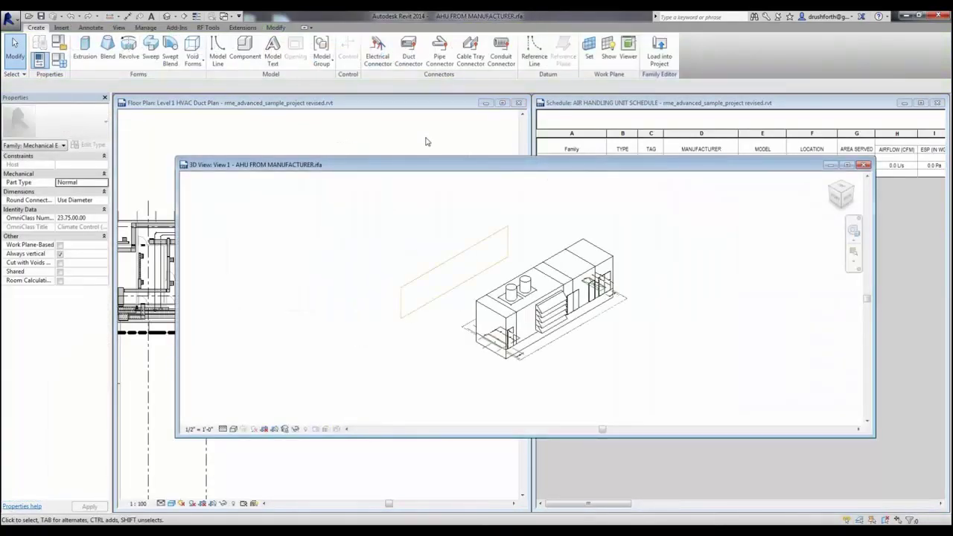
click(215, 29)
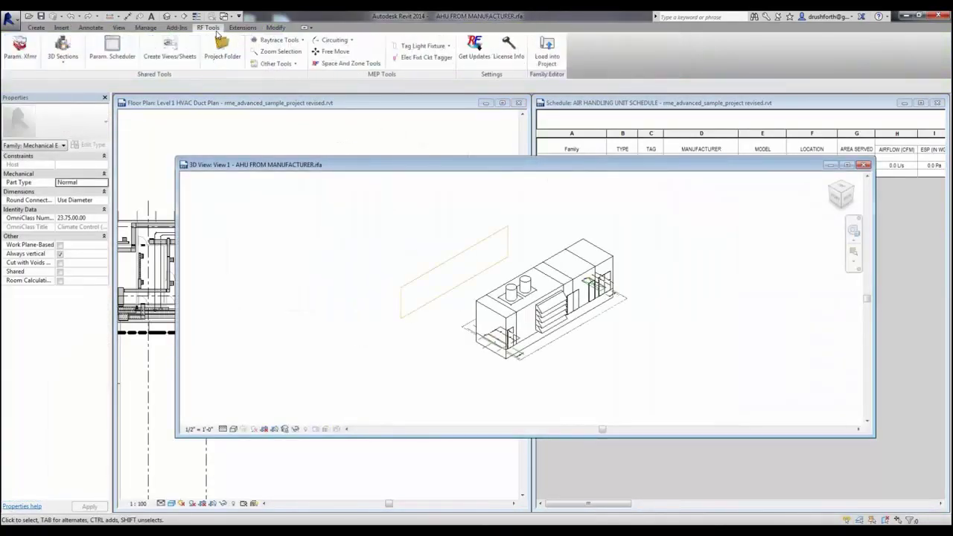
click(103, 49)
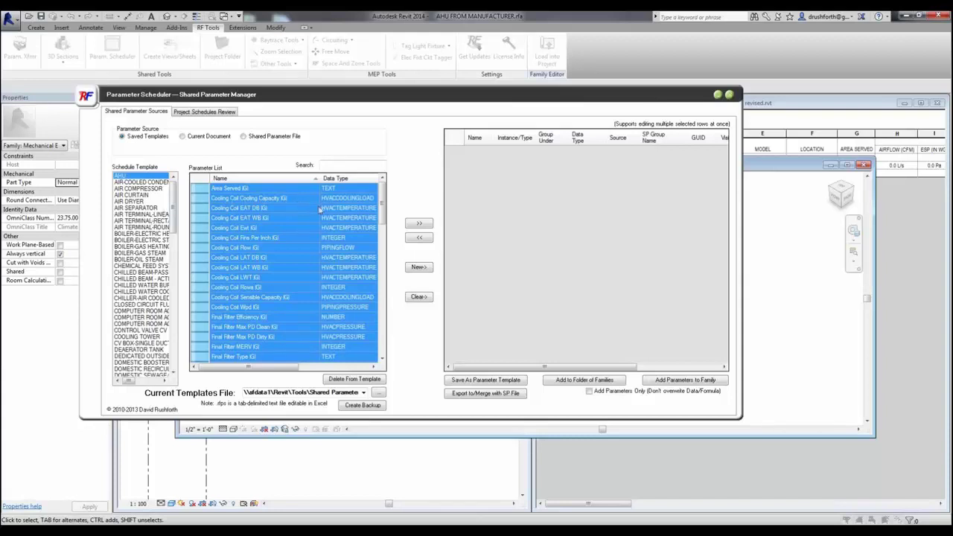
- Queue Cooling Coil Cooling Capacity through Cooling Coil Flow from the AHU template and Keynote through RA Width from the current family
drag(200, 198, 201, 253)
click(422, 225)
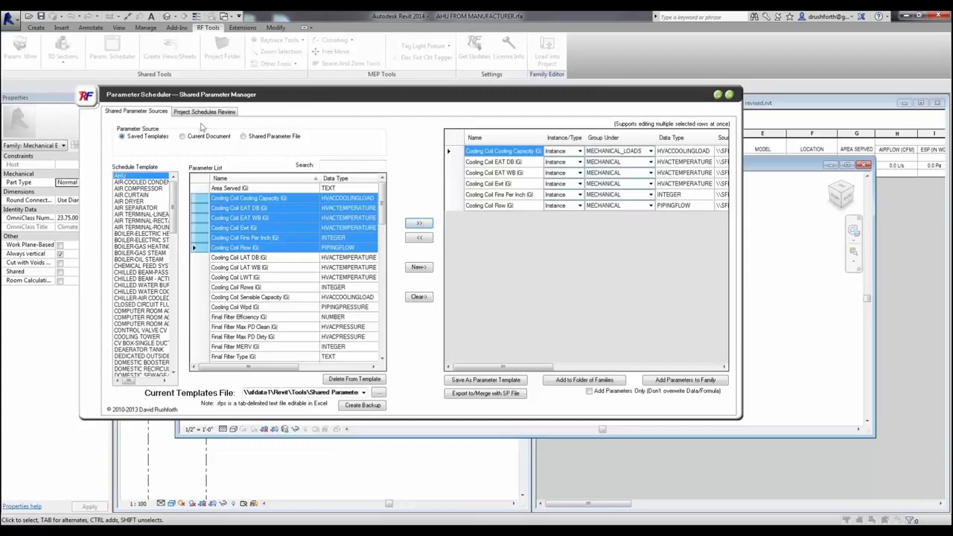
click(200, 139)
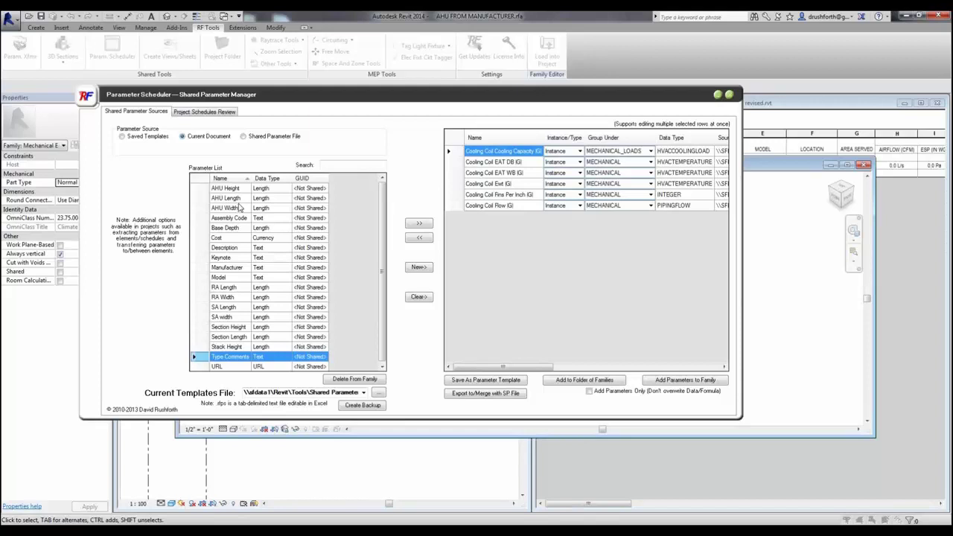
drag(204, 262, 203, 297)
click(419, 224)
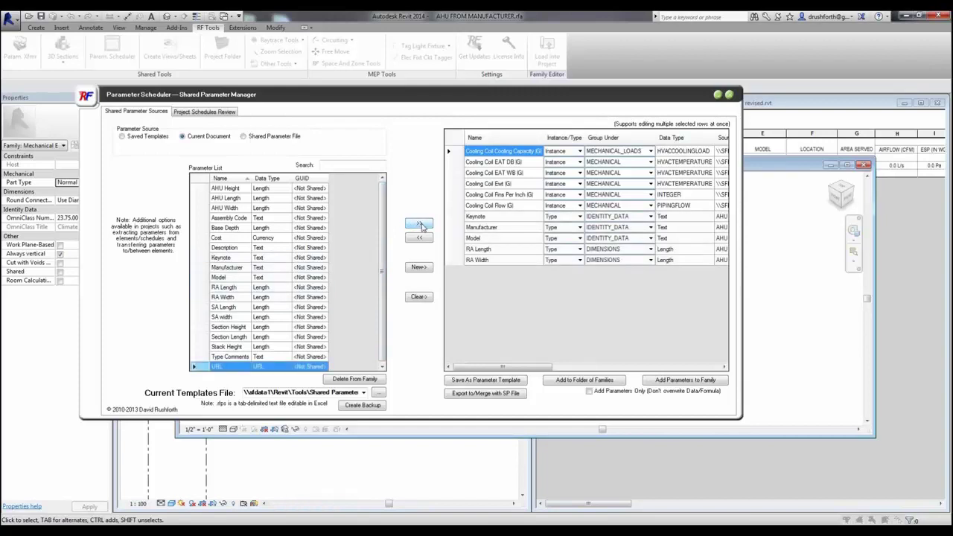
- Search the shared parameter file for "vol" and queue the Voltage parameter
click(243, 136)
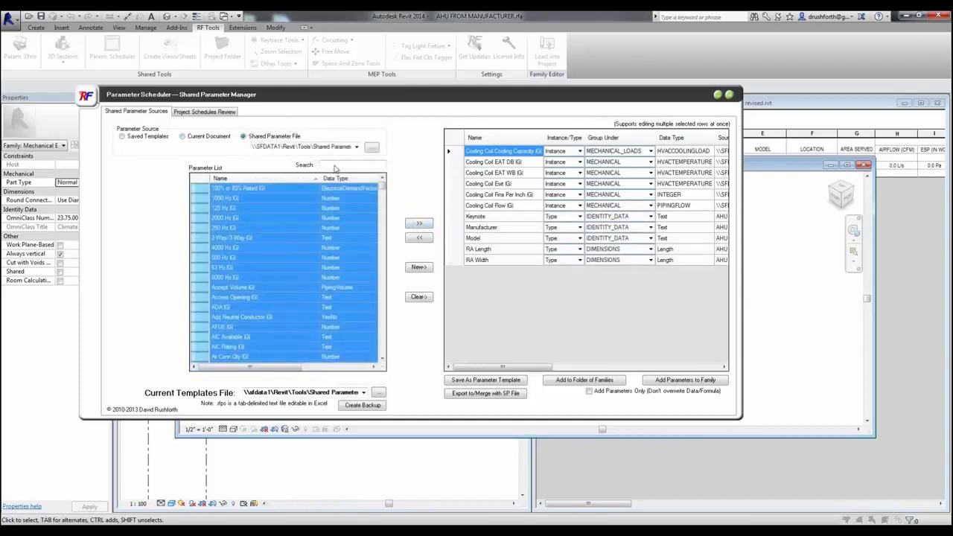
text(vol)
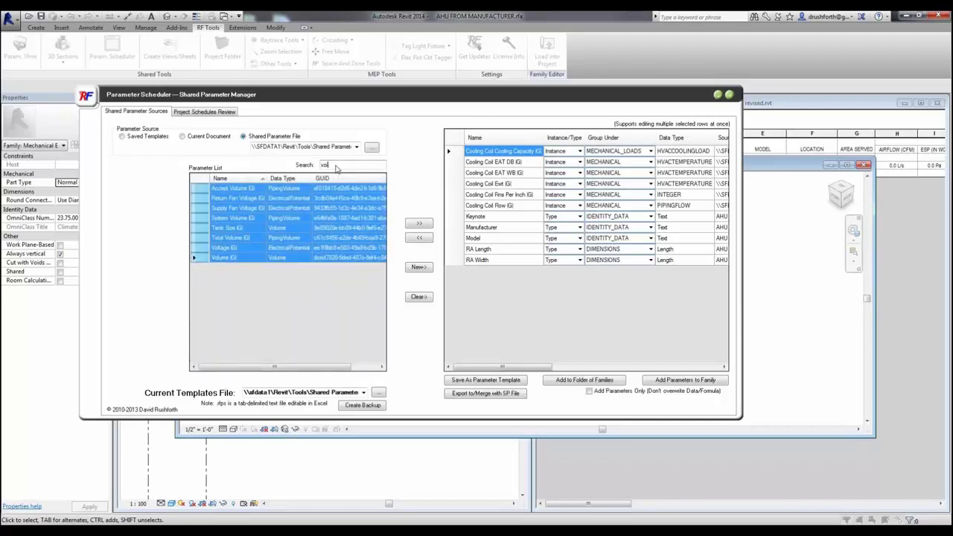
click(248, 251)
click(419, 223)
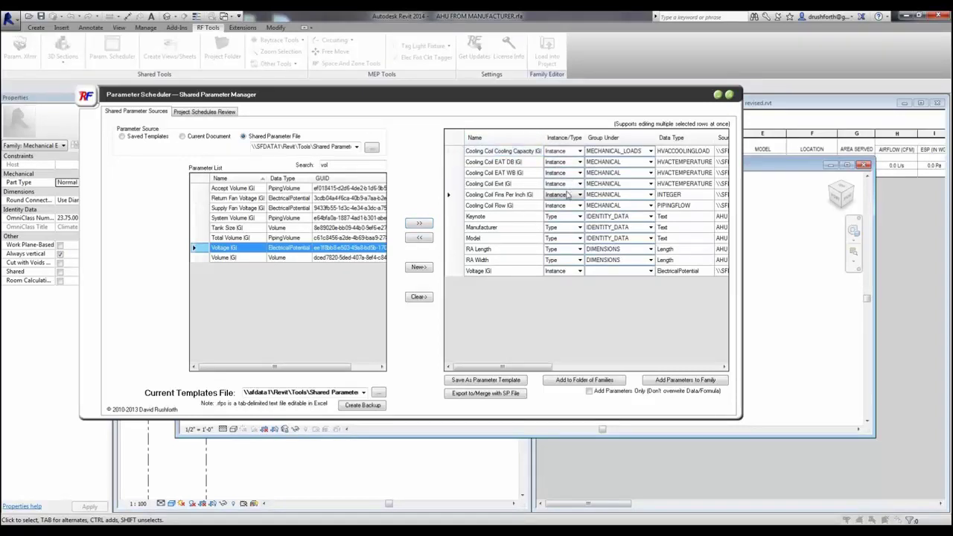
- Set all queued parameters to Instance and look through the replaceable family parameters for Cooling Coil EAT WB
drag(454, 162, 451, 268)
click(579, 217)
click(564, 225)
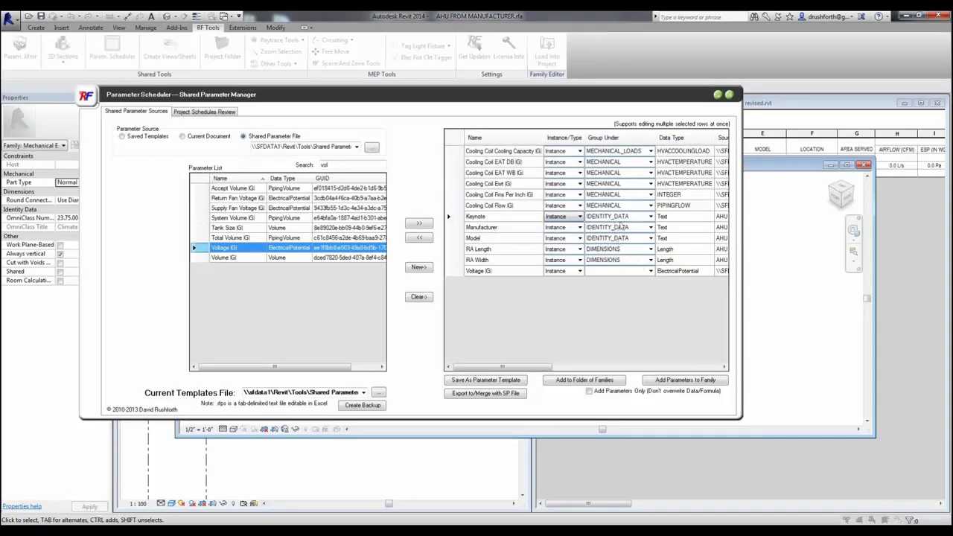
drag(536, 367, 722, 372)
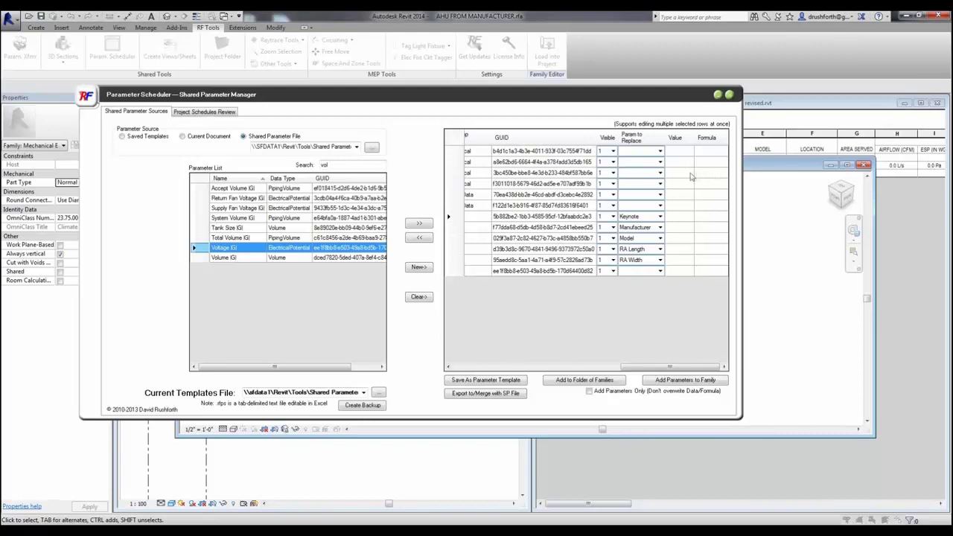
click(659, 172)
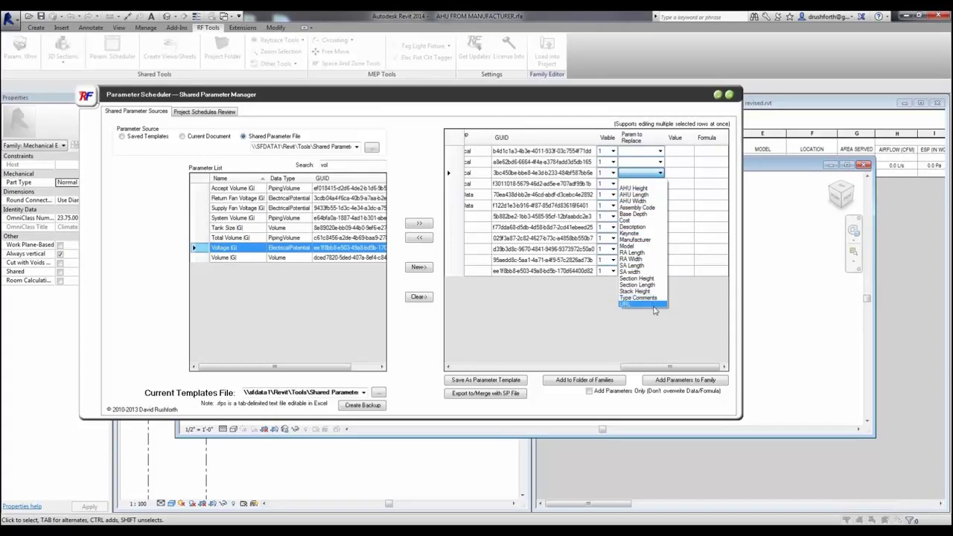
click(659, 173)
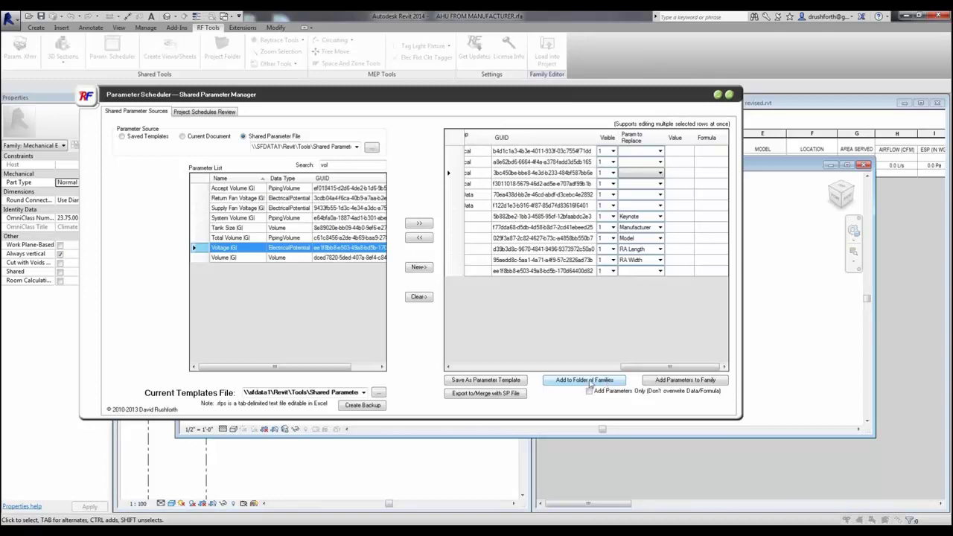
- Close the Parameter Scheduler without adding the queued parameters, and close the manufacturer family without saving
click(730, 95)
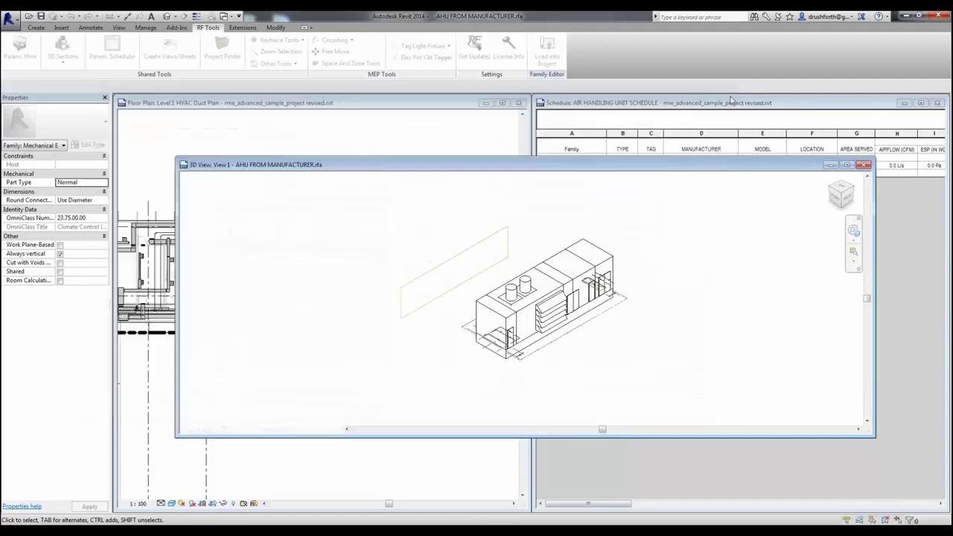
click(863, 164)
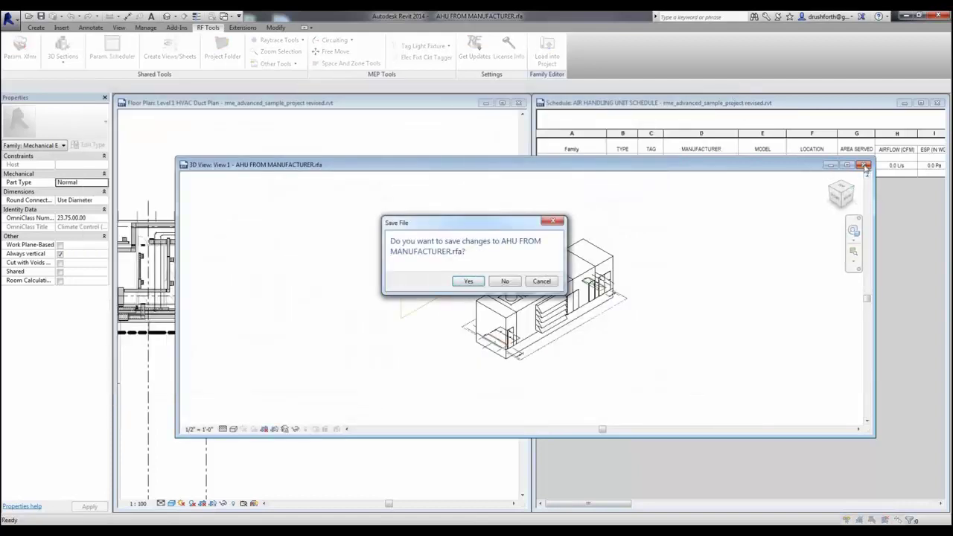
click(505, 282)
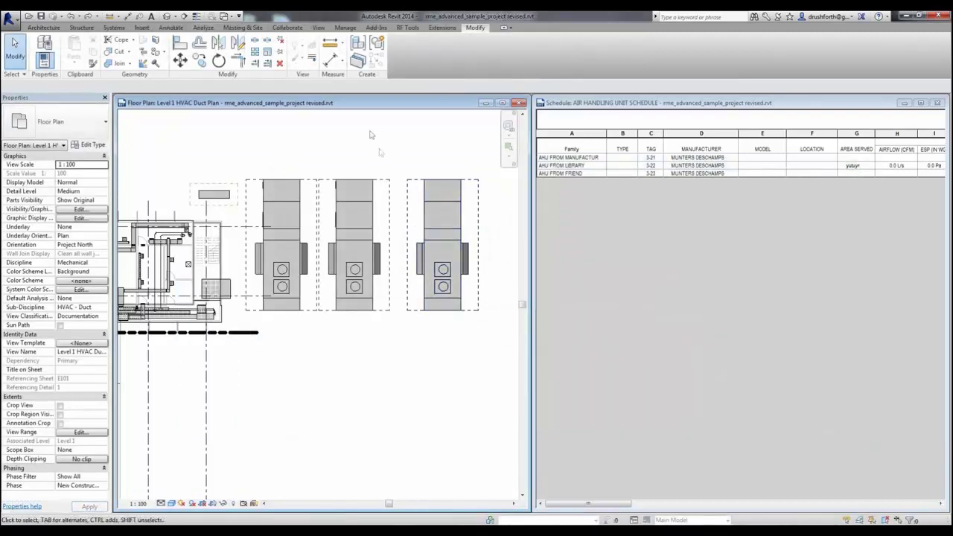
- Open the Parameter Scheduler and set the current templates file to ParameterSchedulerTemplates.rfps in the RFTools Files folder
click(407, 27)
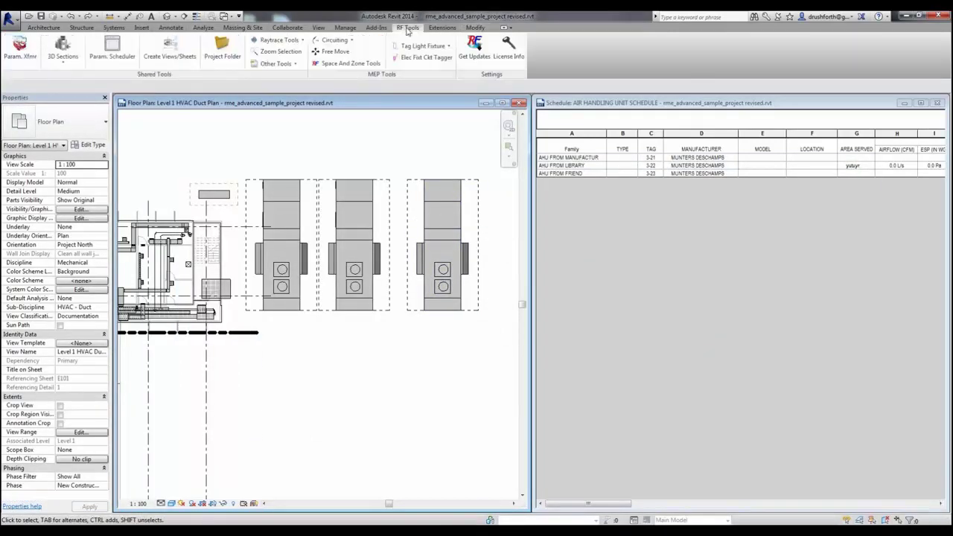
click(113, 54)
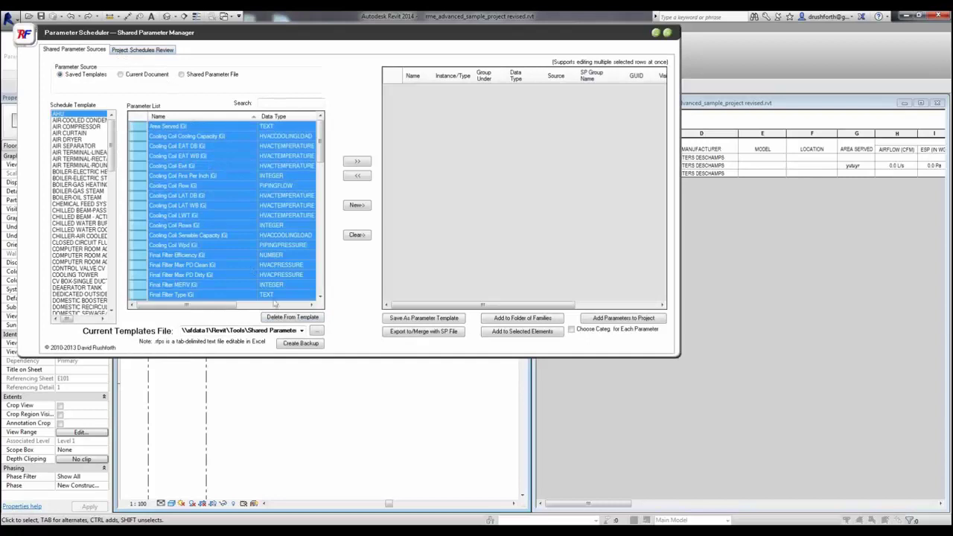
click(301, 330)
click(303, 342)
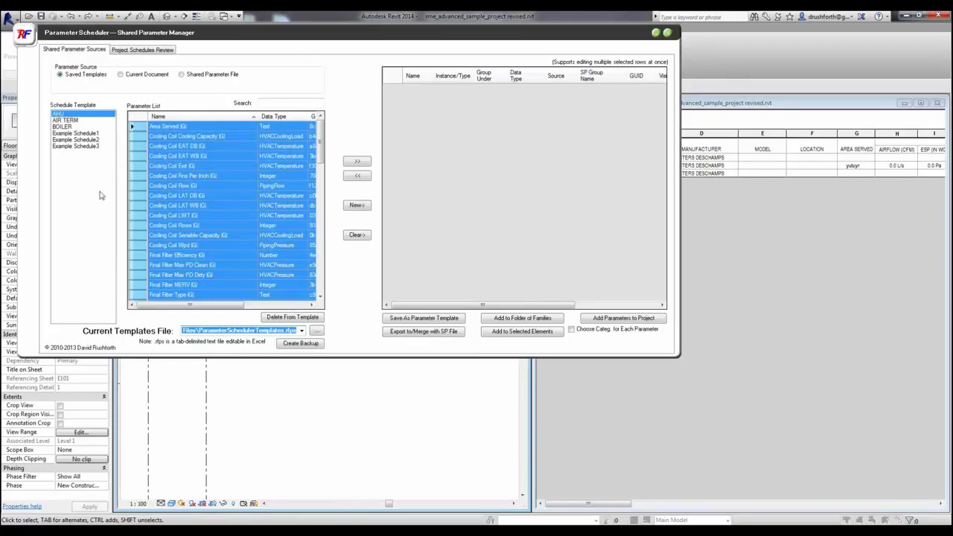
- Queue all scheduled parameters of the current document's AIR HANDLING UNIT schedule
click(121, 75)
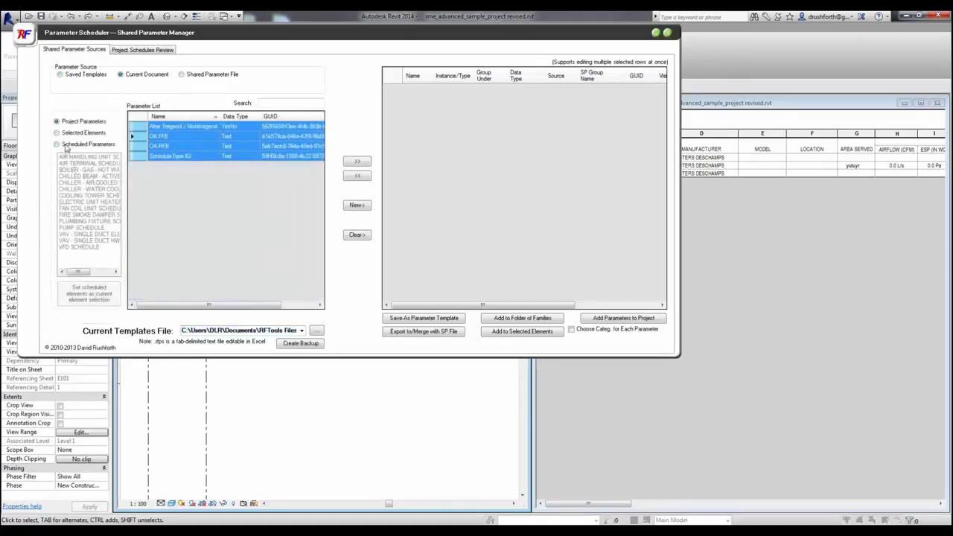
click(65, 146)
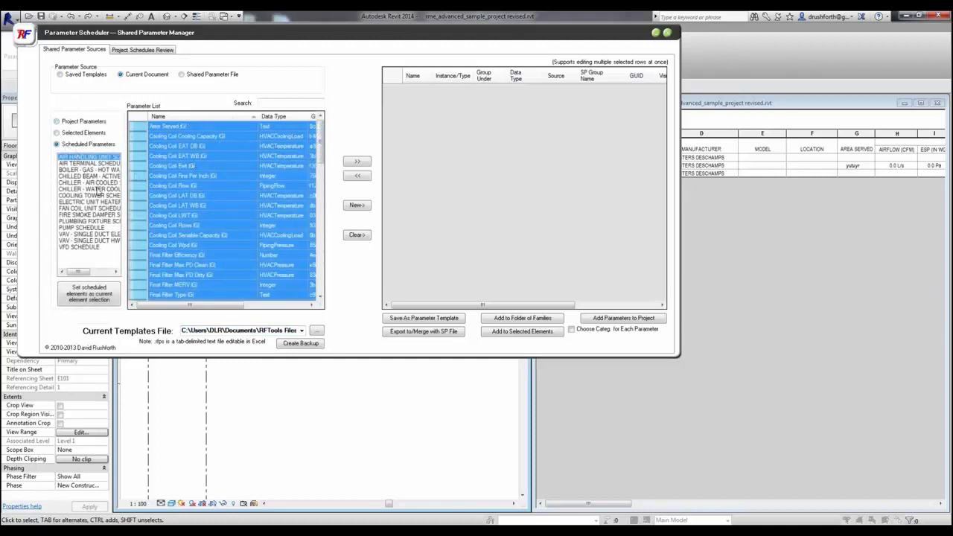
click(357, 161)
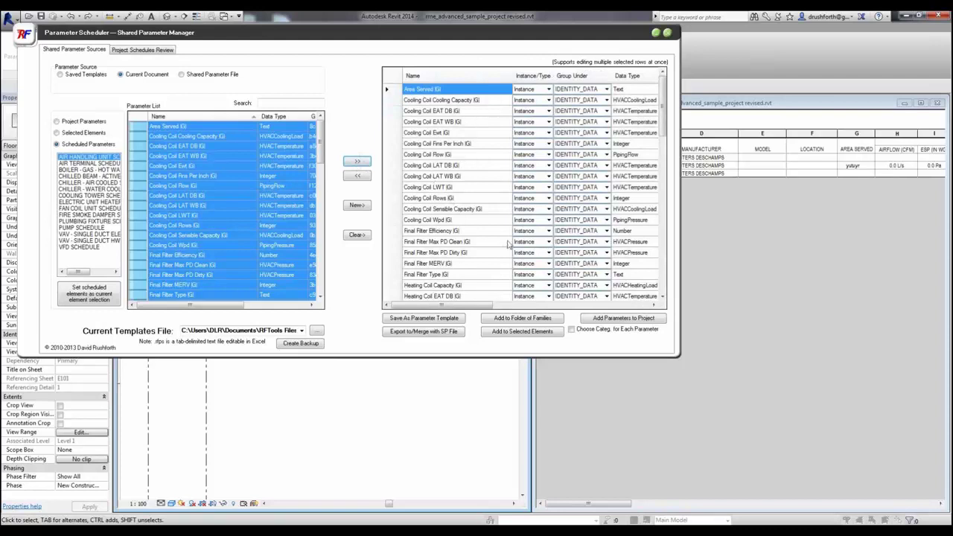
- Save the queued parameters as a template named with the author's first name plus "temp1", and view it among the saved templates
click(428, 319)
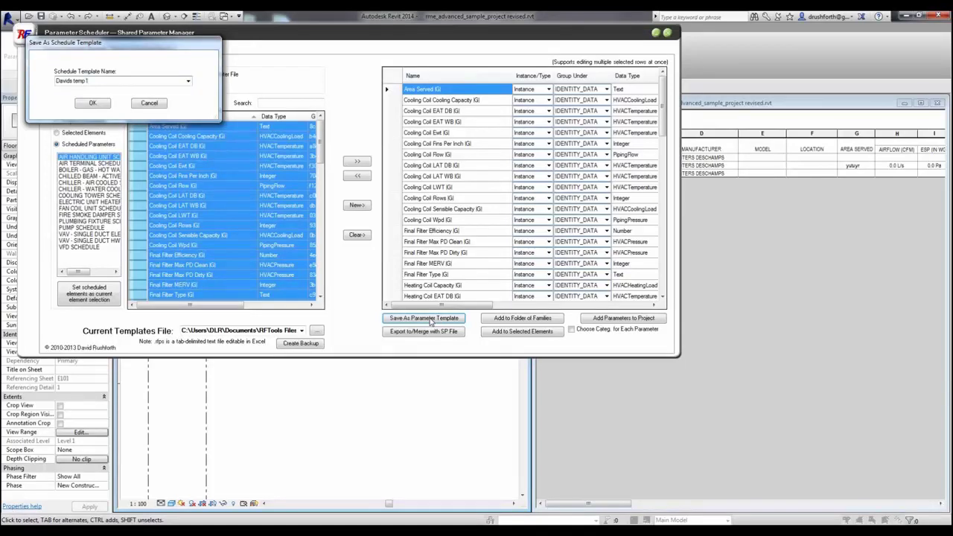
click(102, 106)
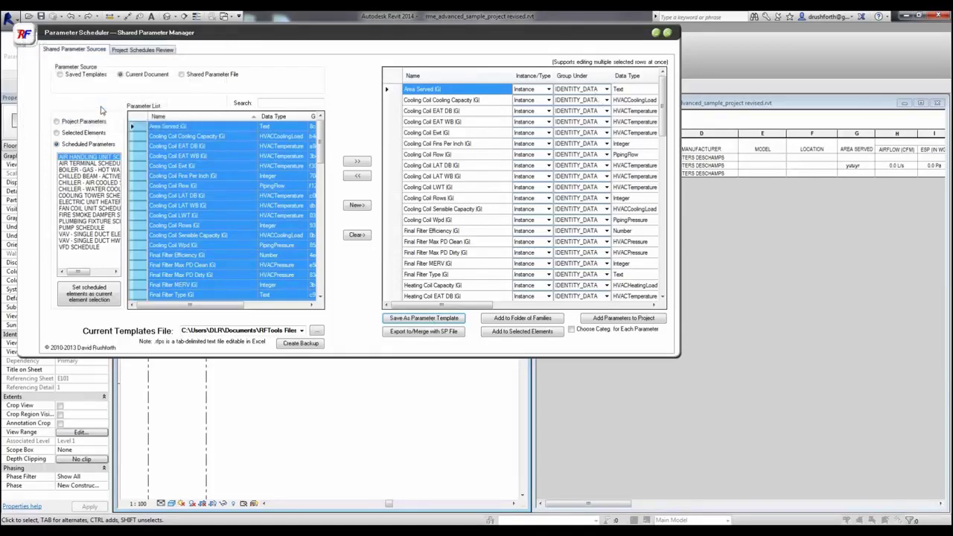
click(75, 74)
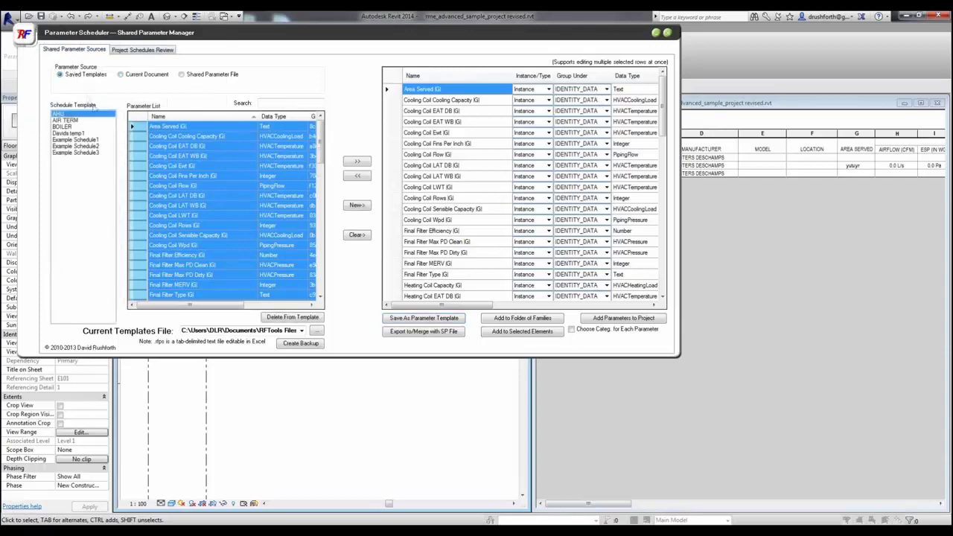
click(76, 134)
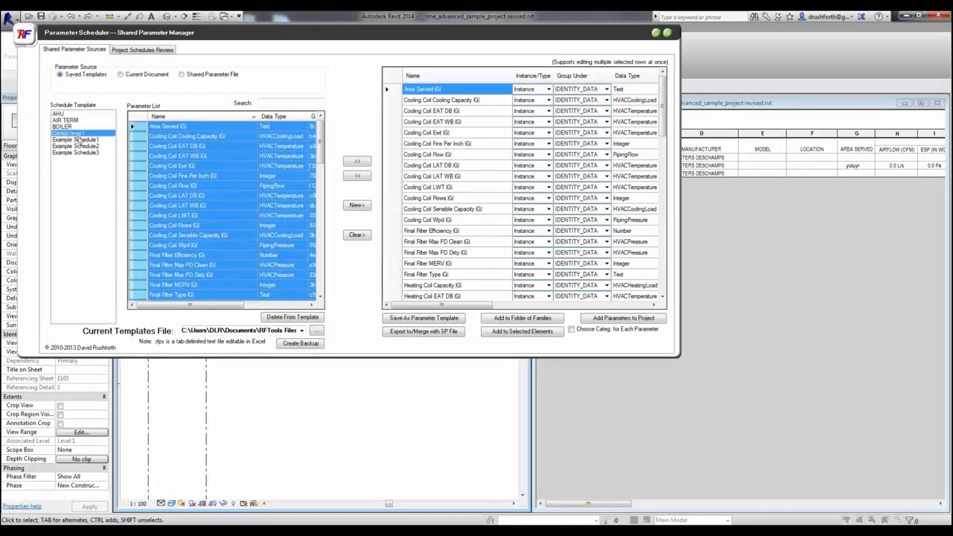
- Return to the current document's scheduled parameters and look at the options for creating a new shared parameter
click(121, 75)
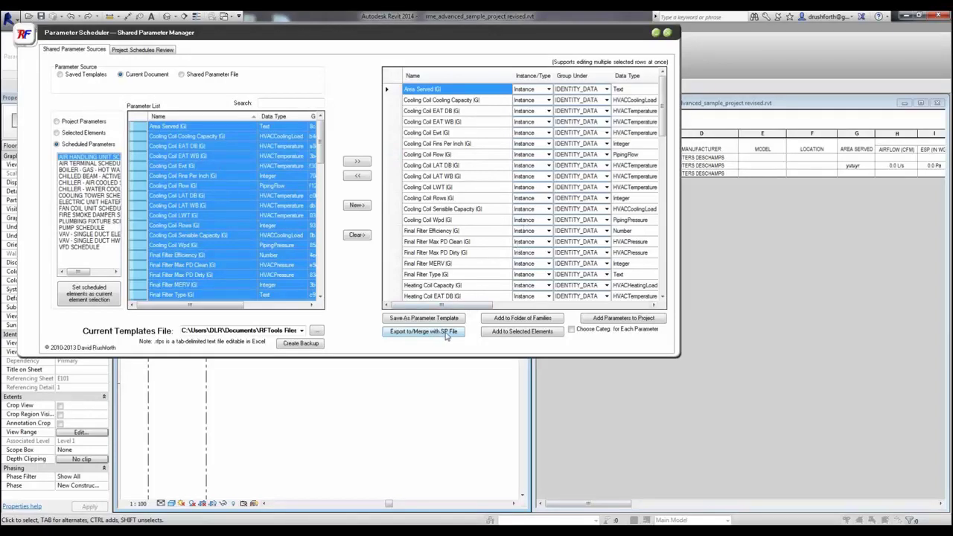
click(356, 206)
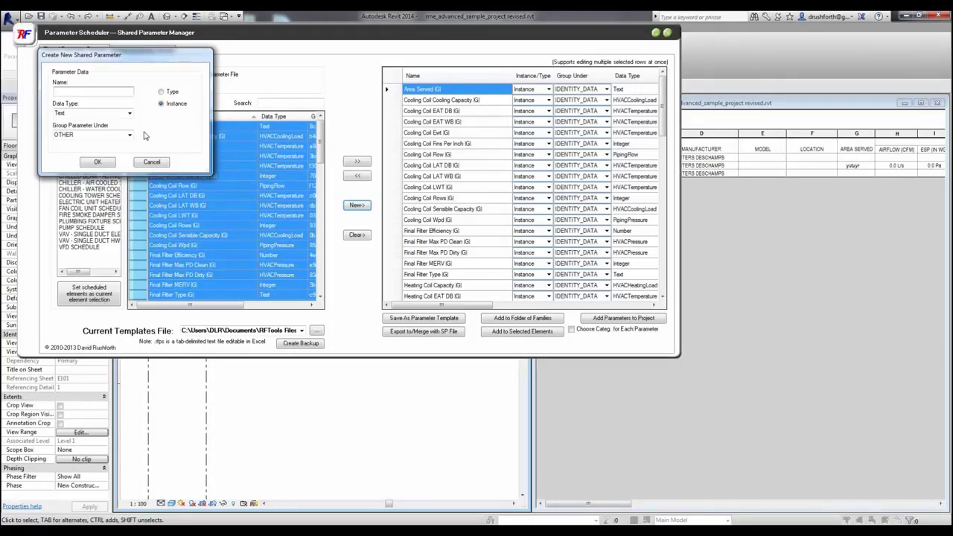
click(152, 162)
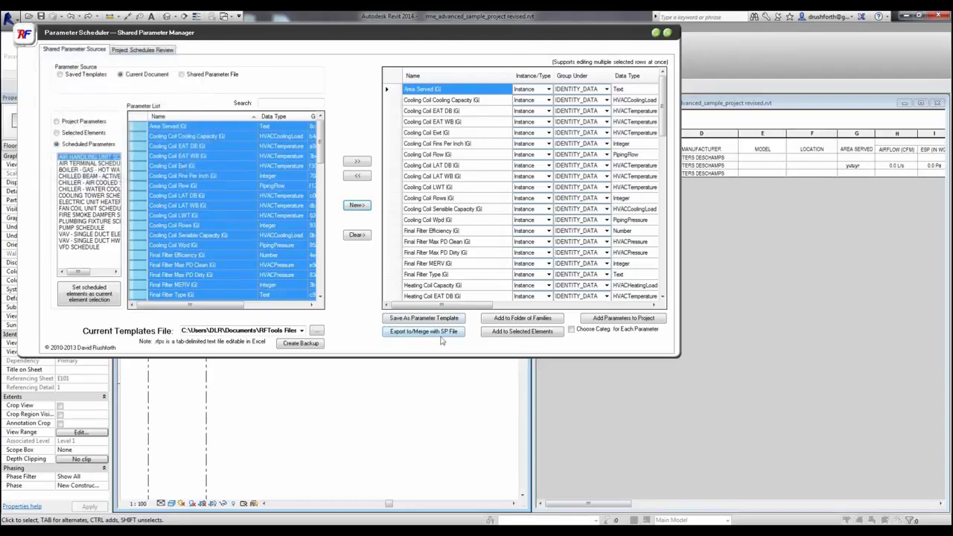